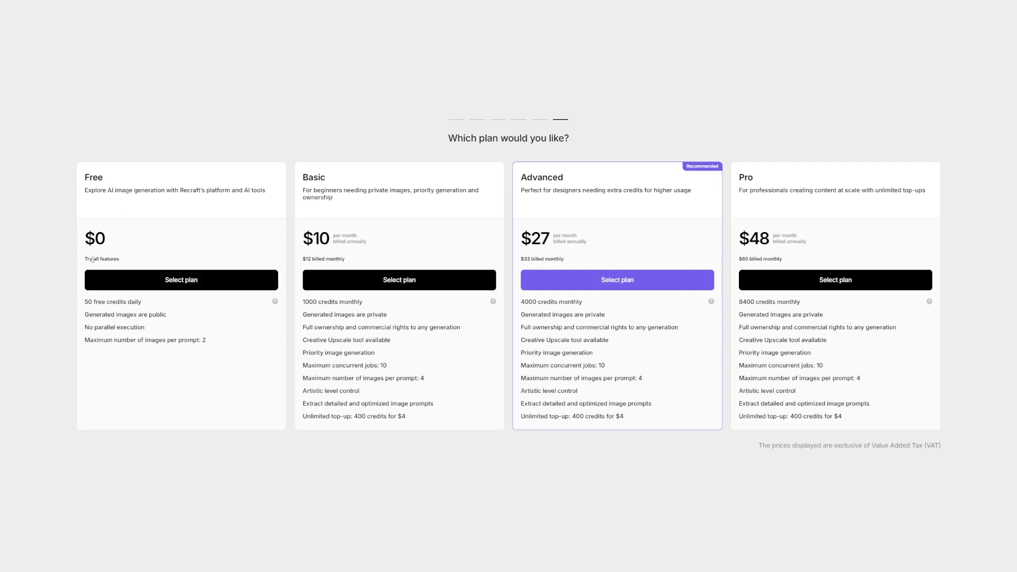
Step: Choose the Free $0 plan to finish account setup
click(169, 281)
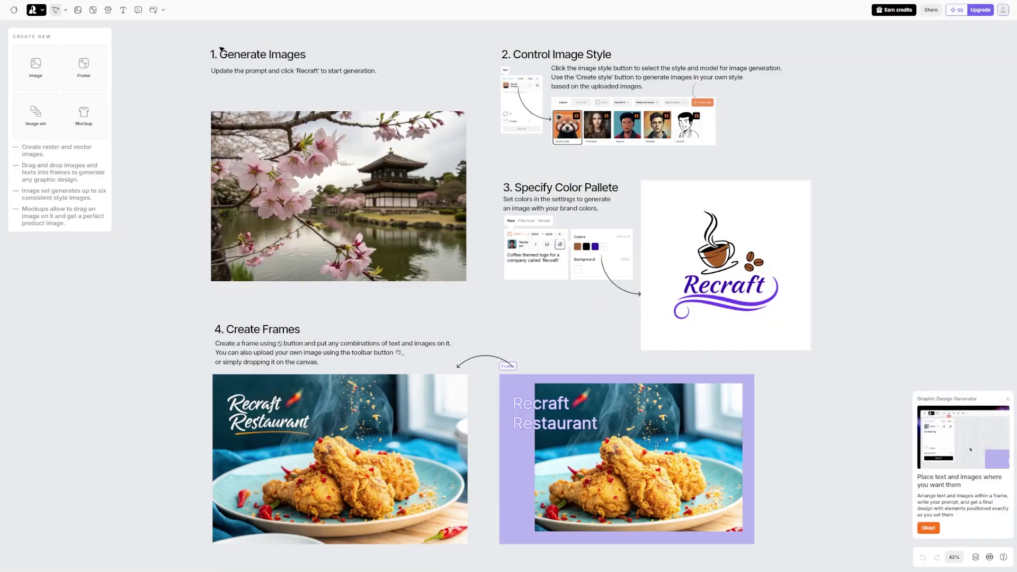
Step: Explore the welcome board's Generate Images section, nudging its heading and deselecting the fried chicken example
mouse_move(220, 48)
mouse_down()
mouse_move(294, 49)
mouse_move(222, 51)
mouse_move(232, 55)
mouse_up()
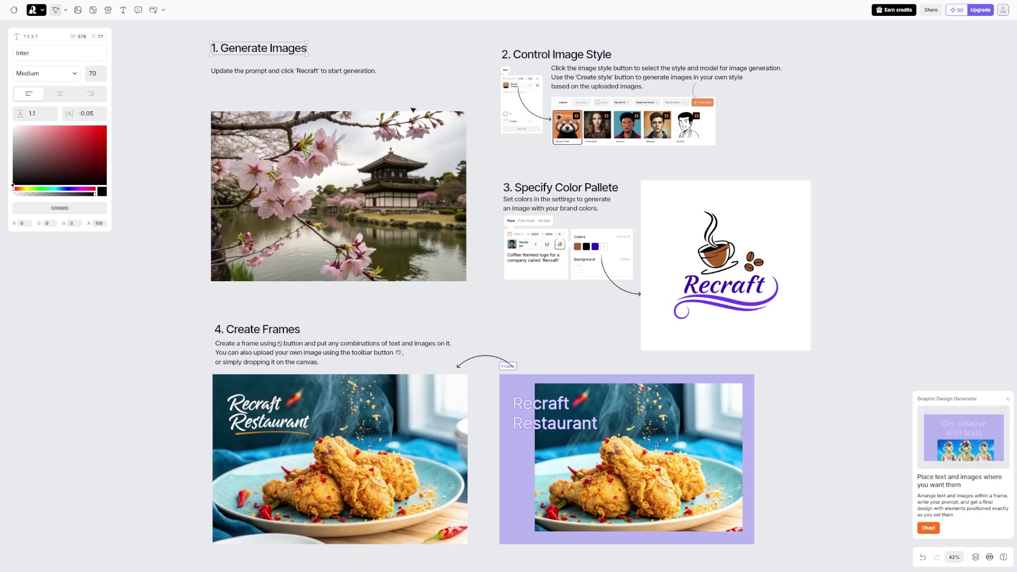
scroll(413, 110, down, 5)
scroll(429, 223, up, 6)
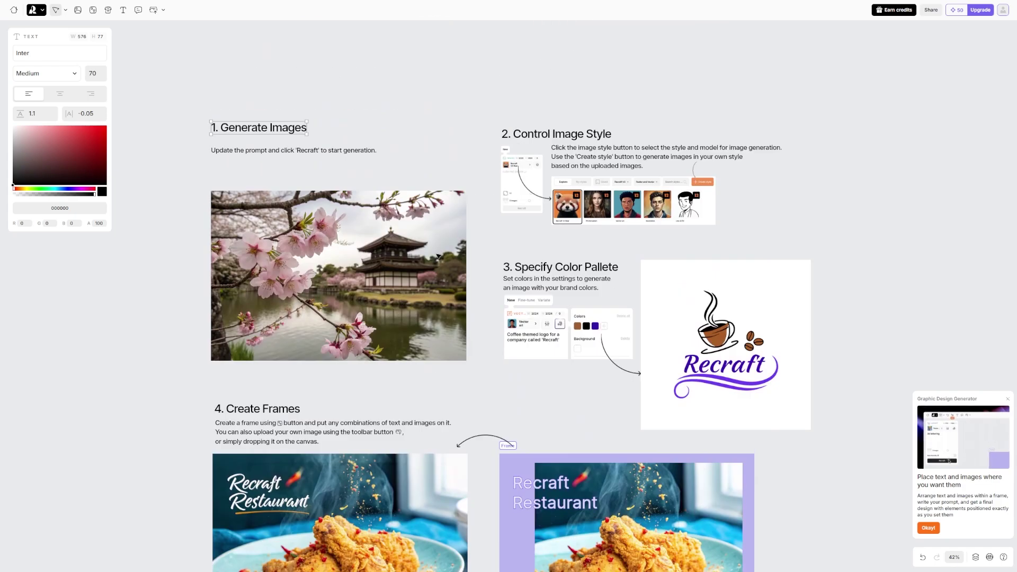
scroll(320, 269, down, 3)
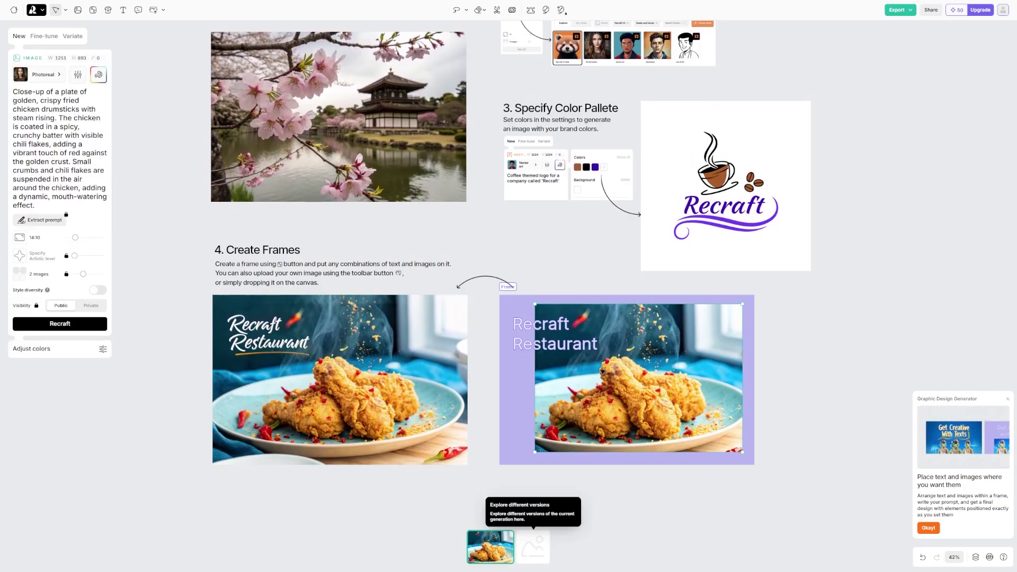
click(524, 269)
scroll(485, 264, up, 4)
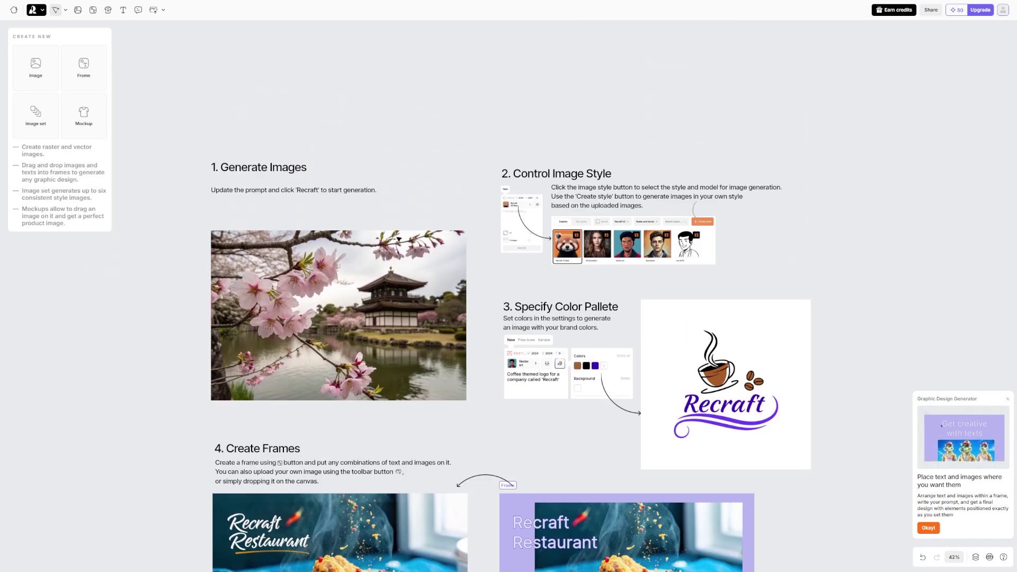
scroll(401, 239, up, 2)
scroll(397, 239, down, 5)
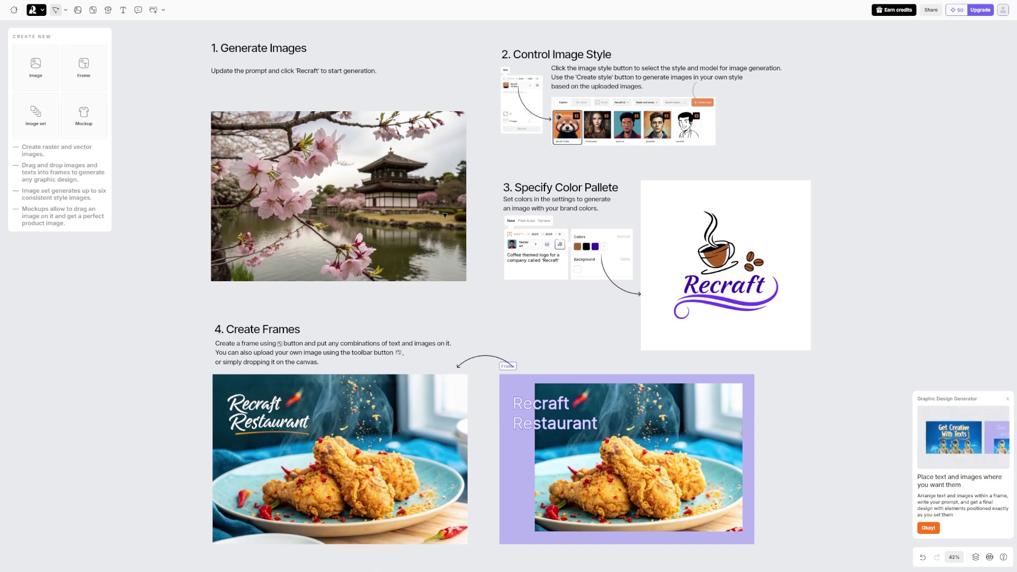
Step: Nudge the colour palette example upward, review the board, and start a new blank image
click(631, 253)
drag(596, 251, 597, 250)
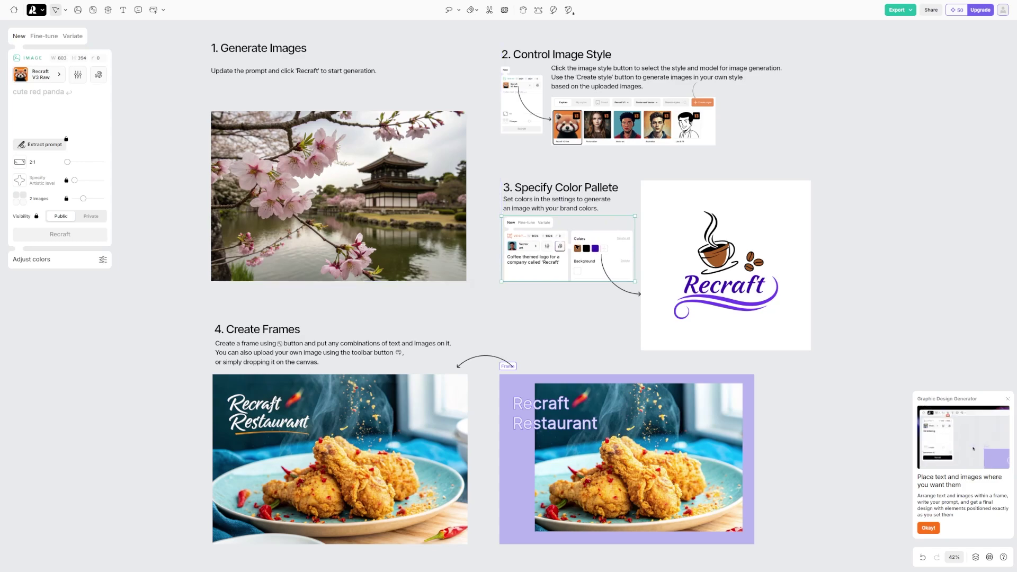
scroll(382, 188, up, 3)
scroll(382, 188, up, 1)
scroll(370, 186, down, 3)
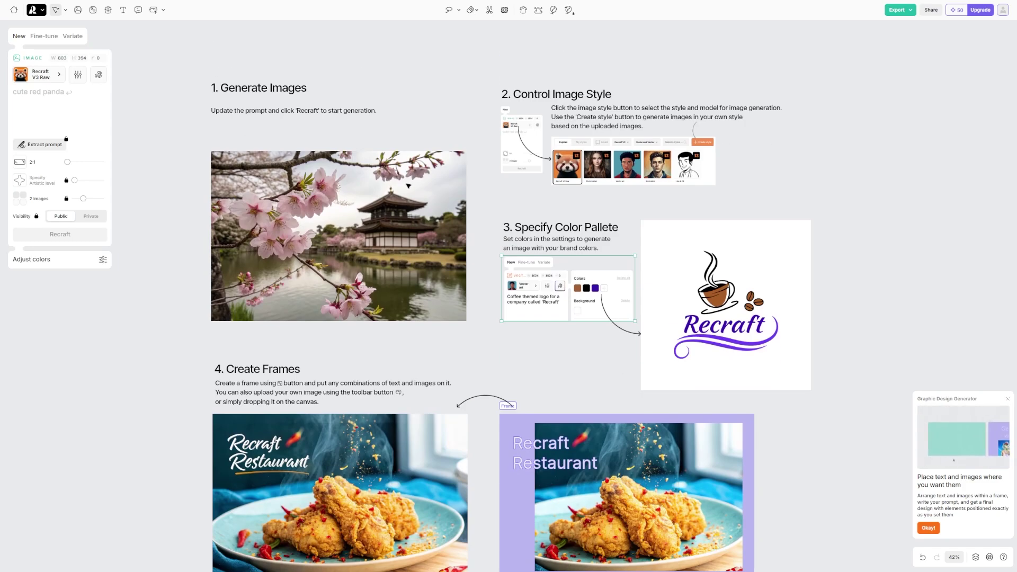
scroll(408, 185, down, 3)
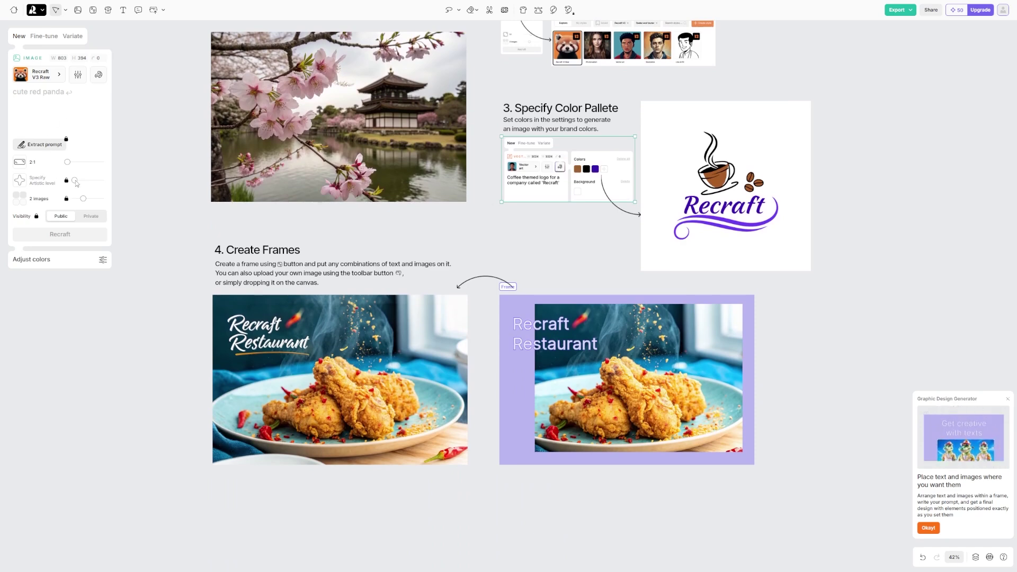
scroll(309, 162, up, 3)
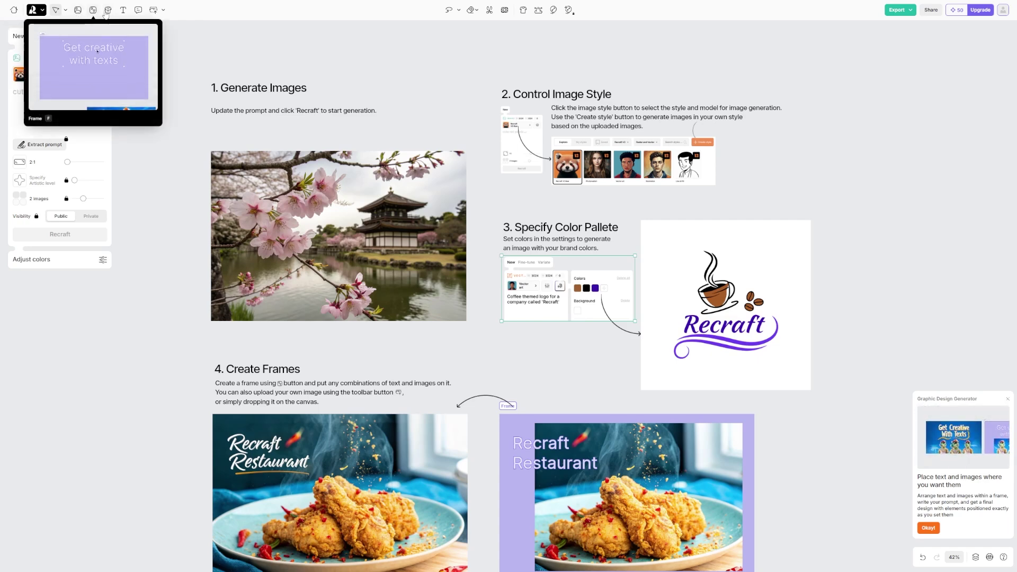
scroll(659, 318, down, 3)
scroll(655, 310, up, 4)
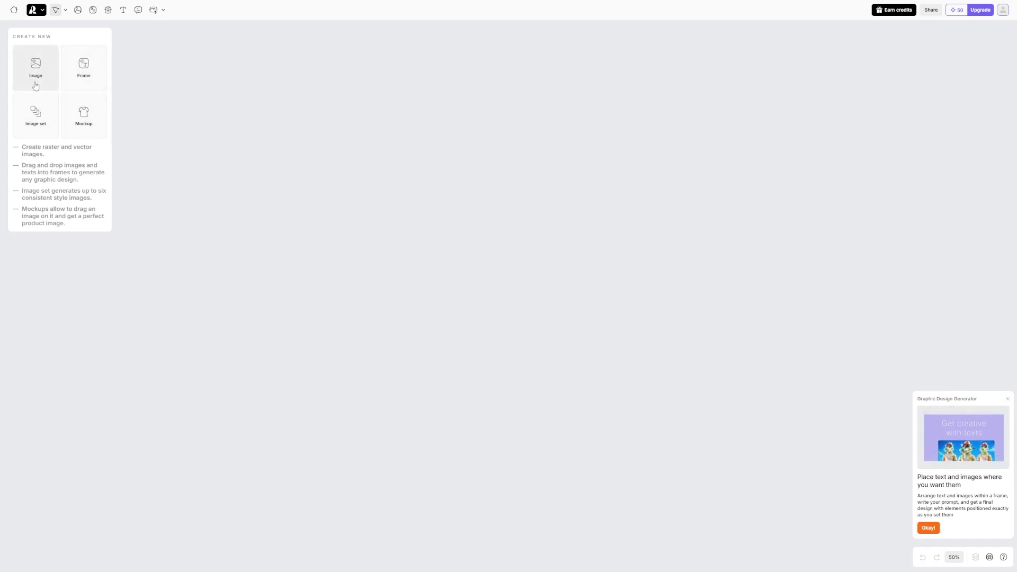
click(35, 86)
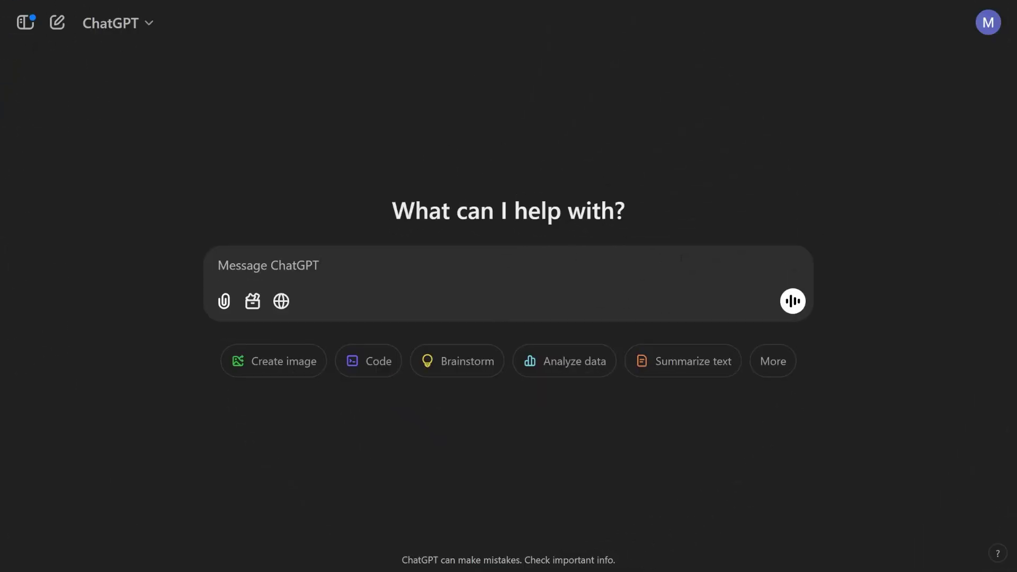
Step: Paste the prepared request for a tall, strong, blonde Prince Charming image prompt into ChatGPT
text(I’m using an AI image generator and need to give it a detailed prompt for a strong, tall, blonde man. It should have a Prince Charming, fantastical feel. Give me a prompt I can use.)
Step: Send the Prince Charming request, select the returned prompt, and bring up Recraft's style gallery
click(791, 302)
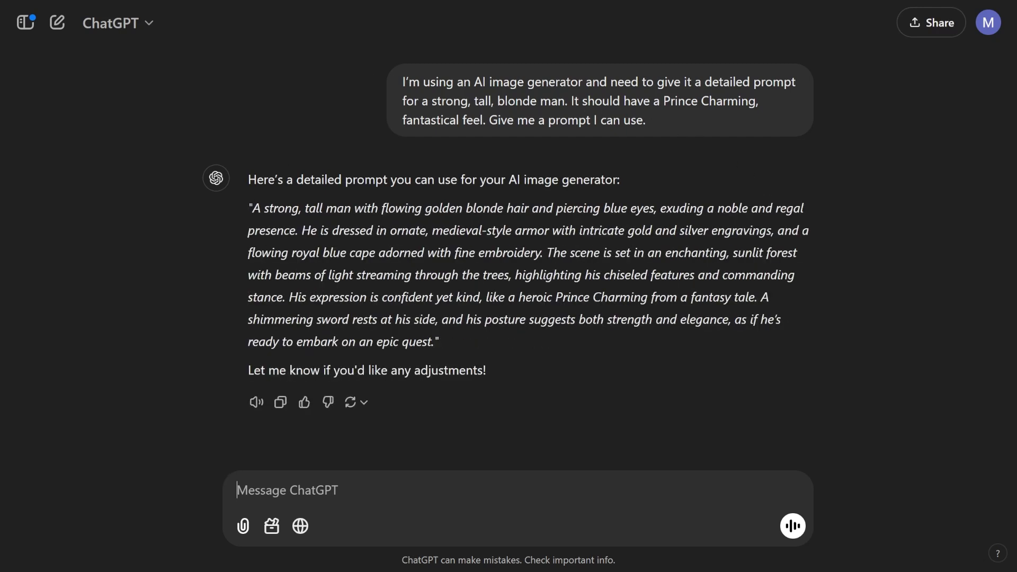
drag(252, 208, 431, 341)
key(ctrl+c)
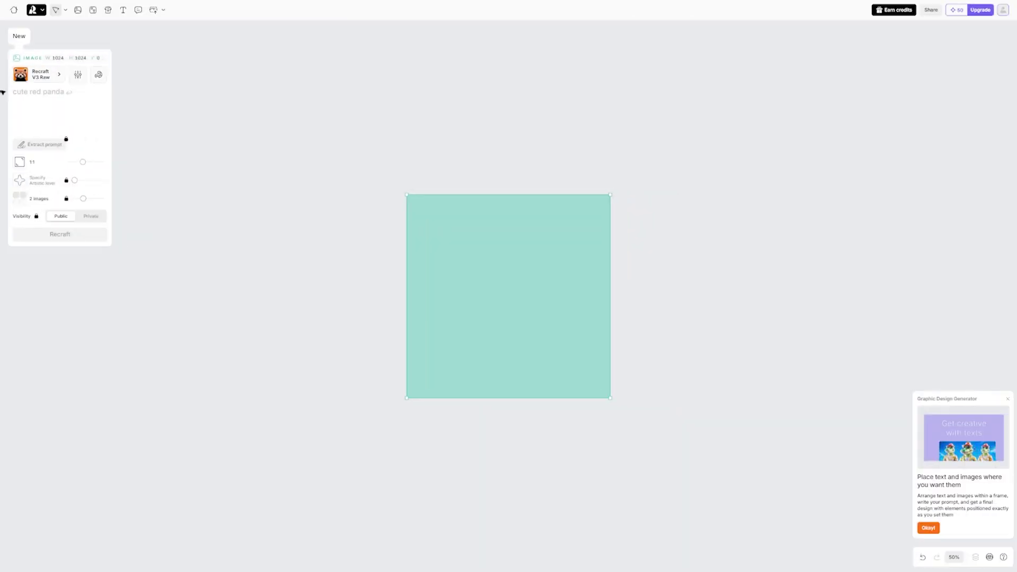
click(20, 77)
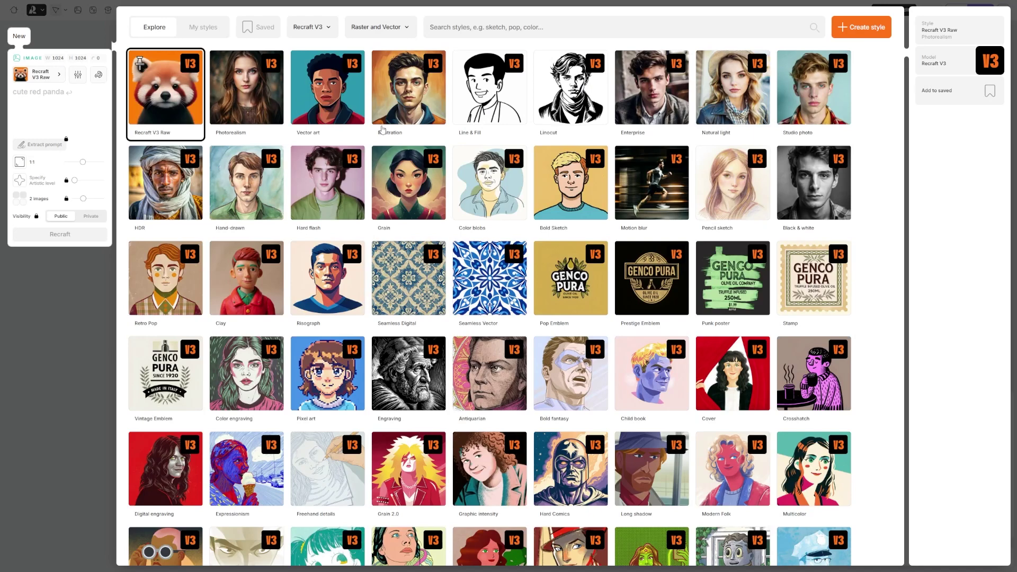
Step: Browse the Recraft V3 styles and apply Vector art to the blank image
mouse_move(521, 202)
scroll(521, 201, down, 3)
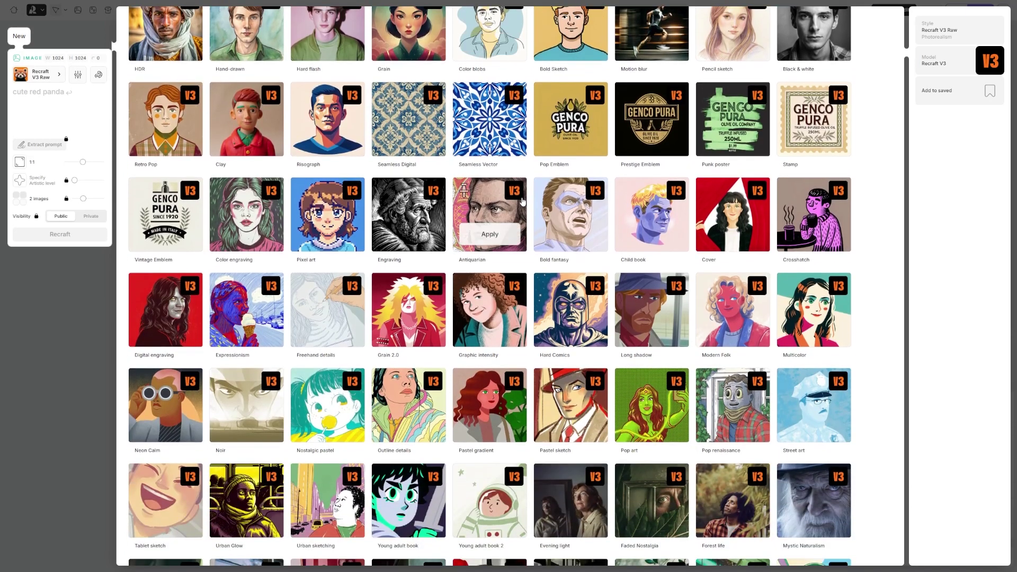
scroll(522, 202, up, 3)
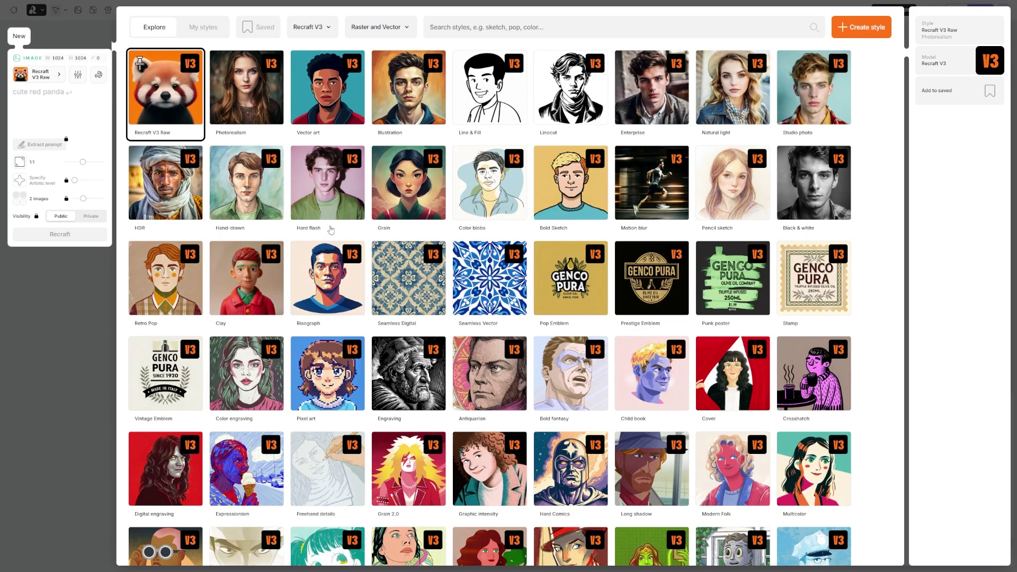
scroll(753, 234, down, 2)
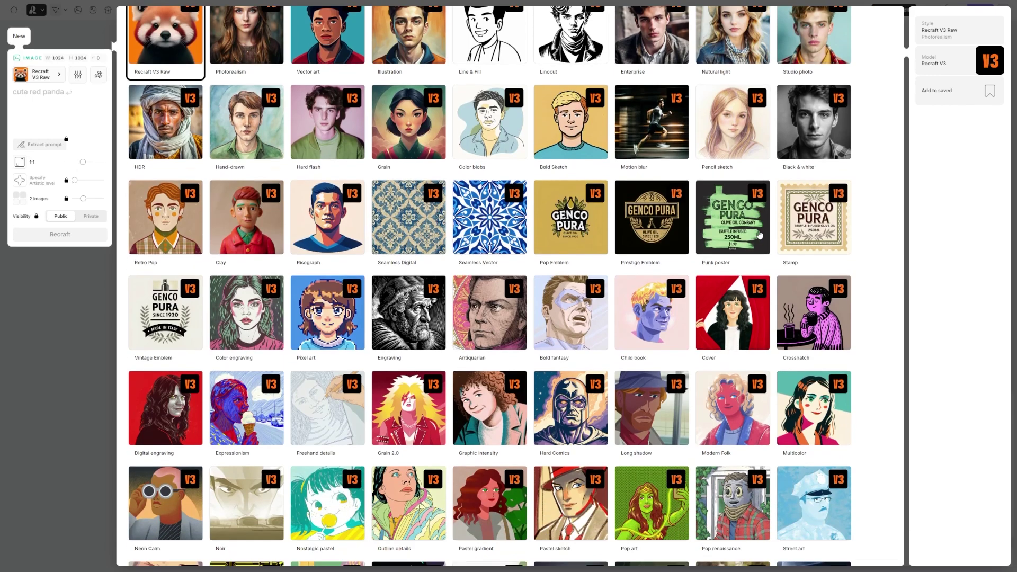
scroll(742, 236, down, 2)
scroll(636, 254, up, 5)
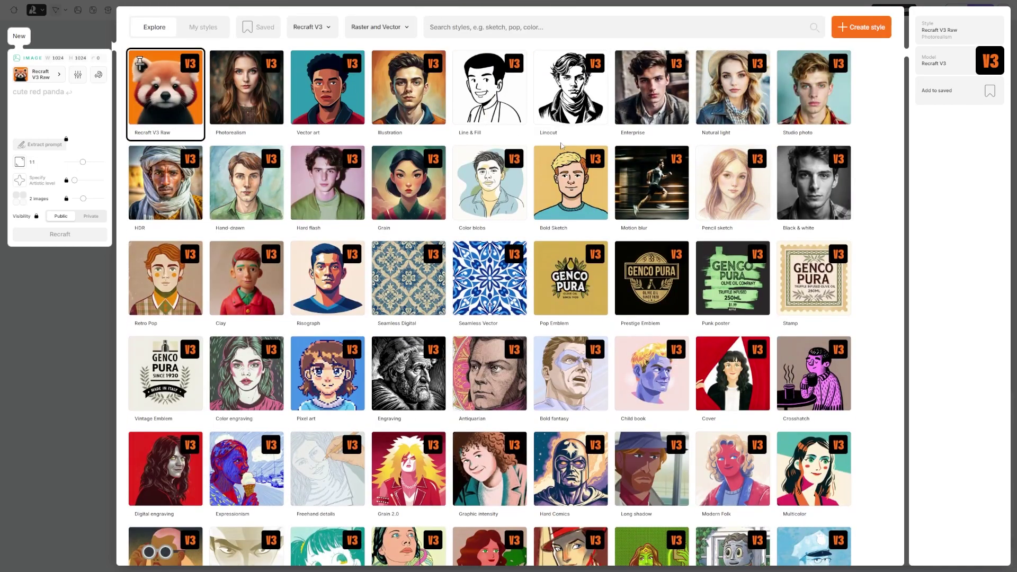
scroll(609, 228, down, 10)
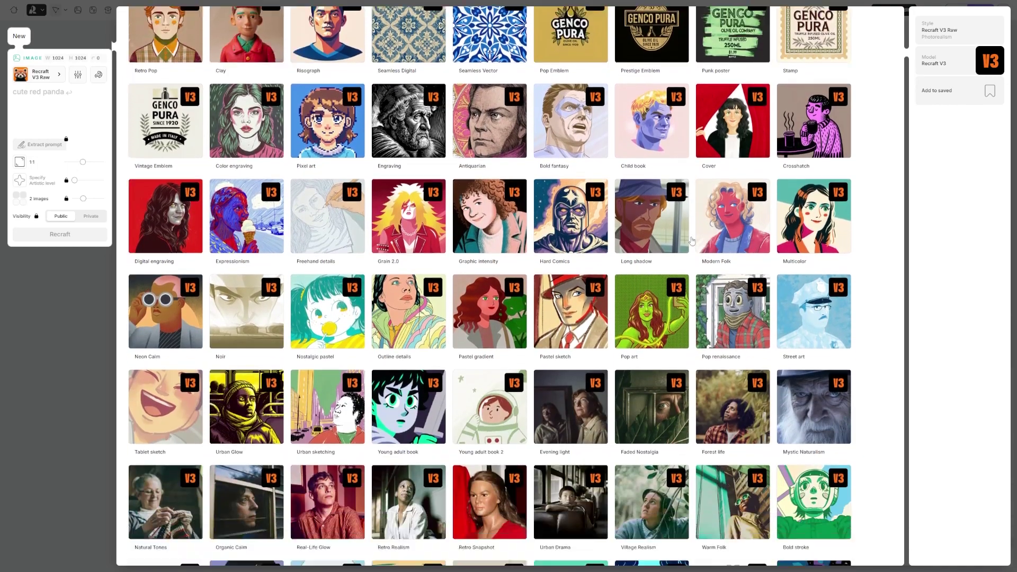
scroll(609, 228, down, 1)
scroll(609, 239, up, 11)
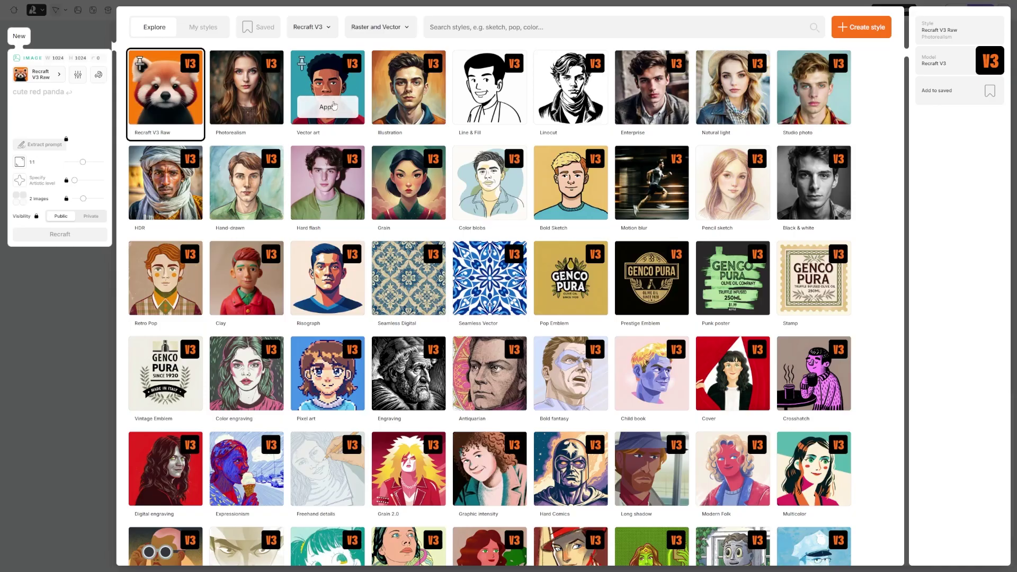
click(333, 110)
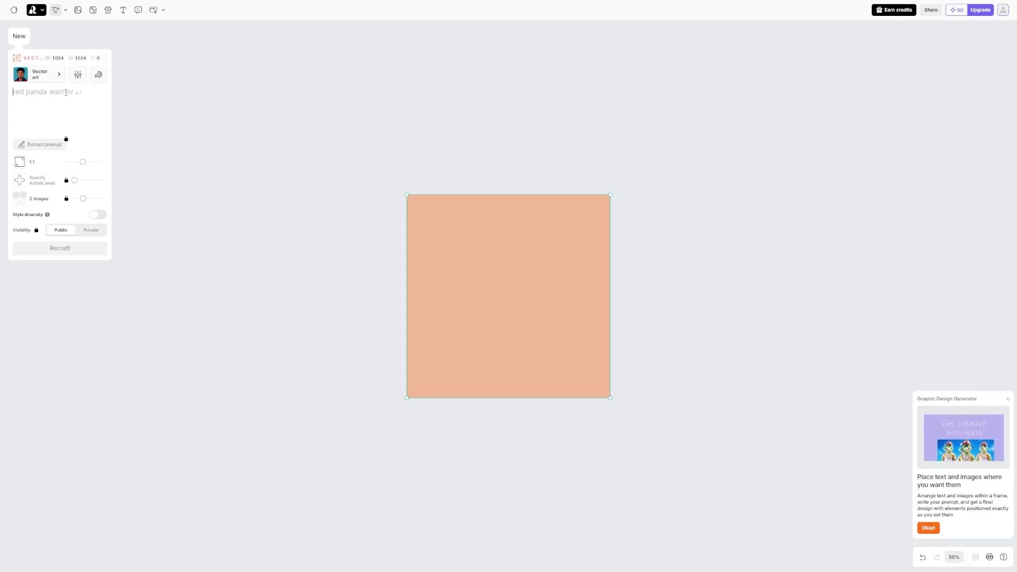
Step: Paste the ChatGPT prince prompt and generate two 1024×1024 vector-art prince images
click(98, 75)
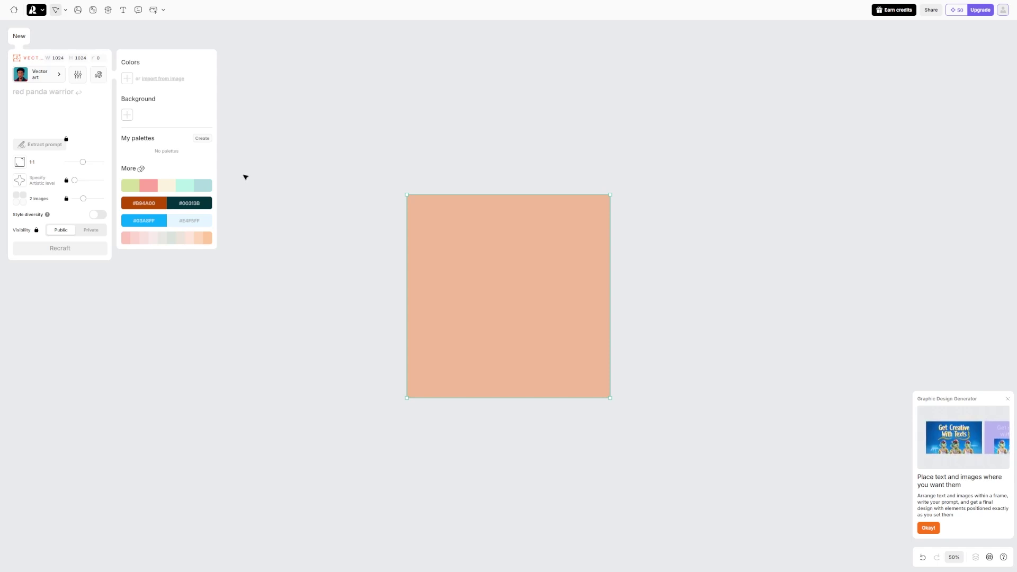
click(74, 96)
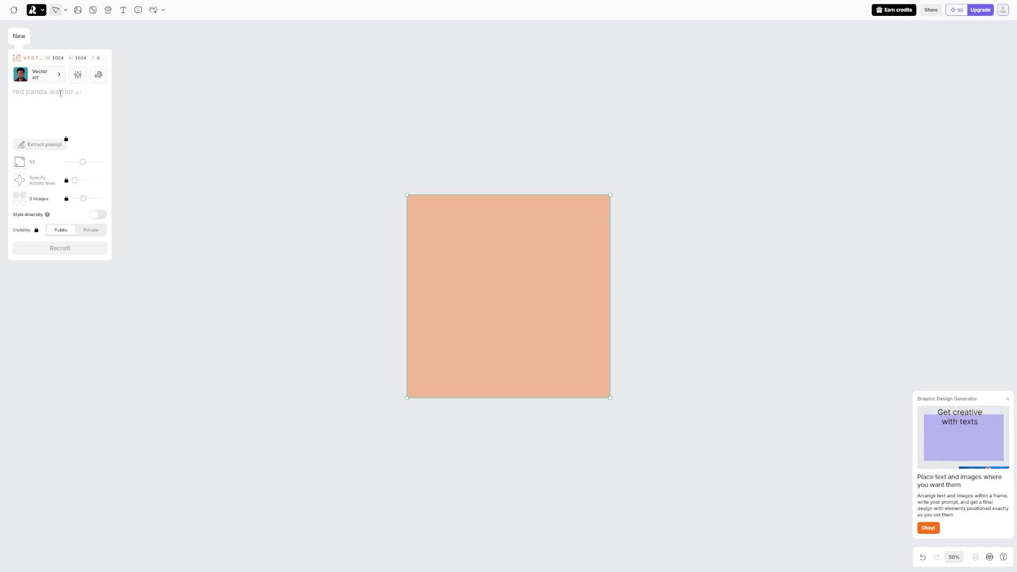
key(ctrl+v)
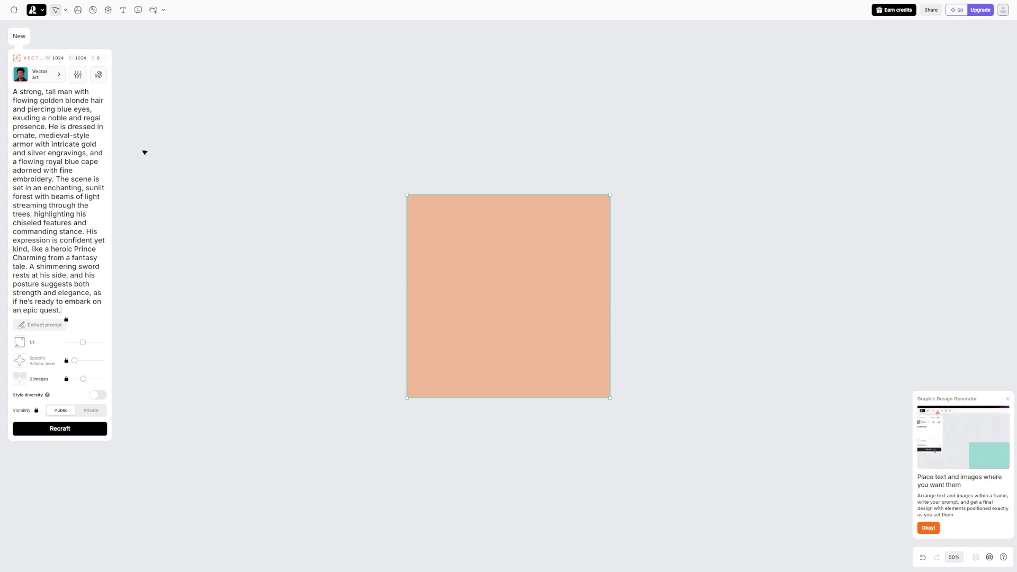
click(89, 343)
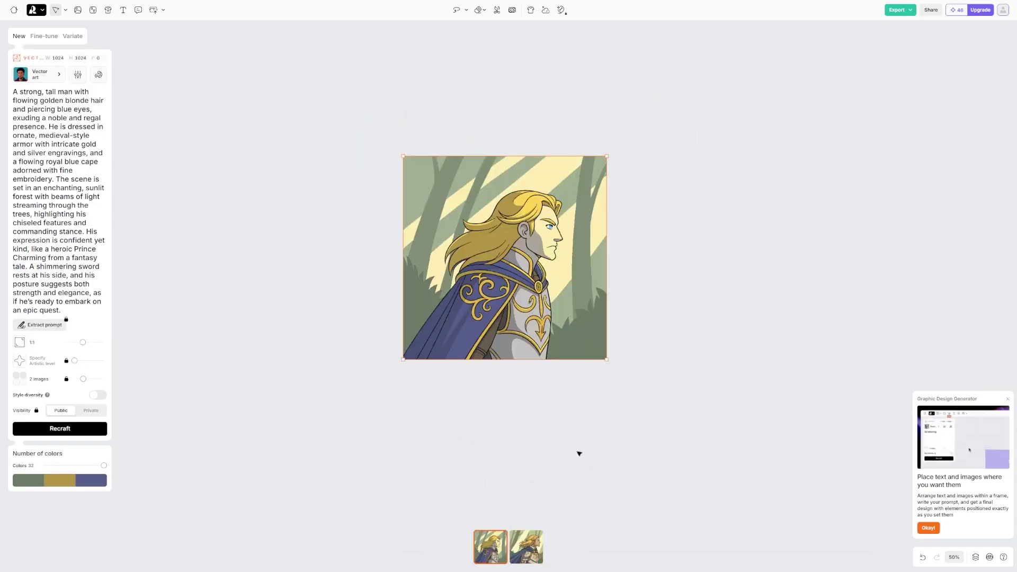
Step: Enlarge the prince image to 1862 px square and switch to the second generated variant
drag(607, 360, 775, 429)
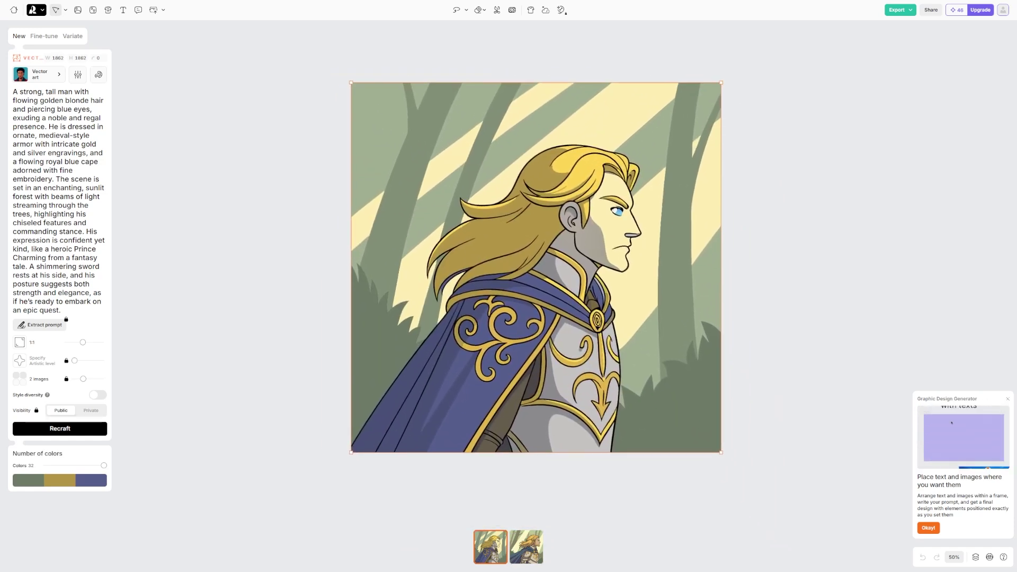
click(526, 545)
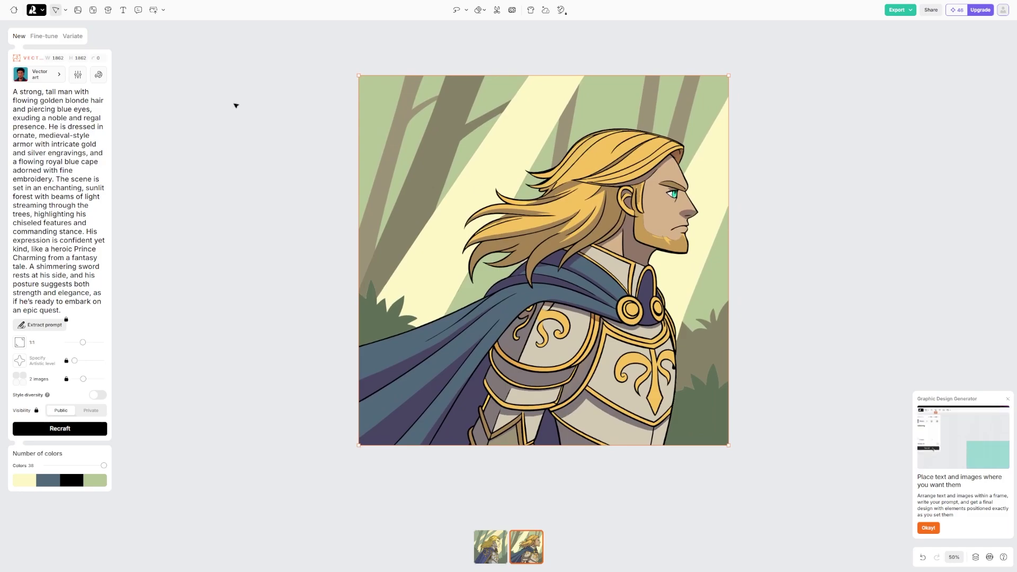
click(49, 80)
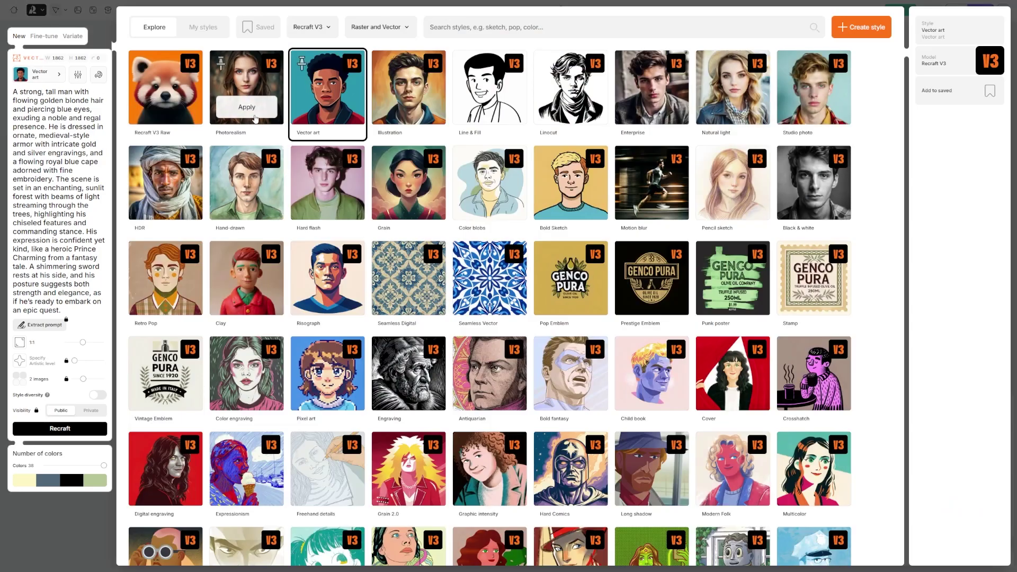
Step: Regenerate the prince in Photorealism style and enlarge it to 3676 px square
click(254, 106)
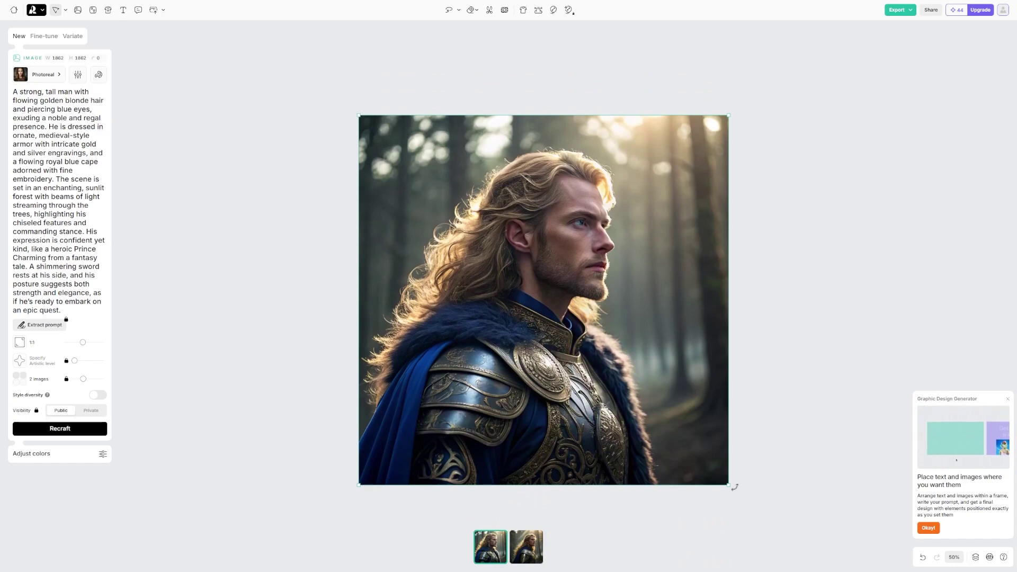
drag(729, 486, 797, 553)
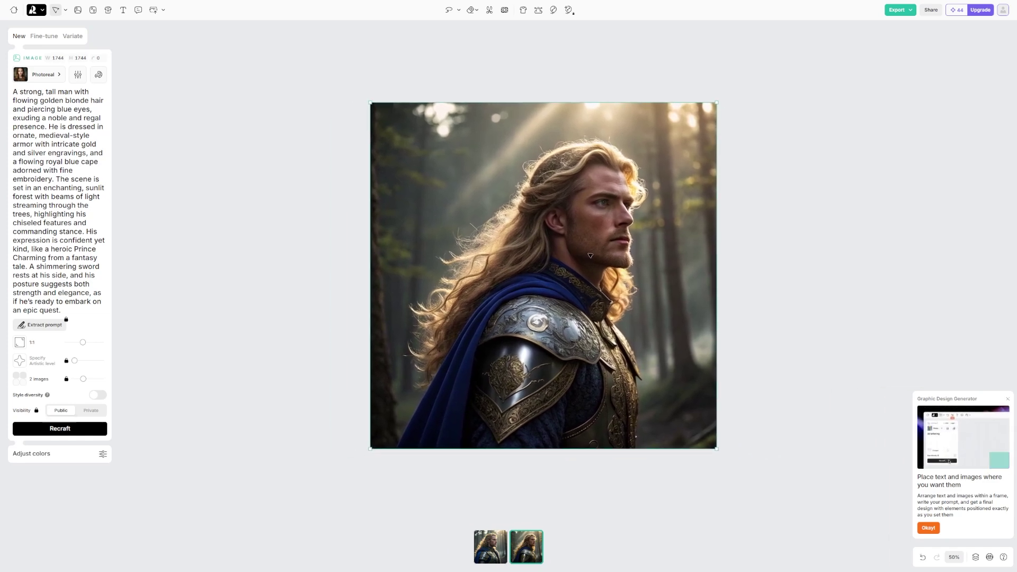
mouse_move(374, 447)
mouse_down()
mouse_move(212, 520)
mouse_move(251, 499)
mouse_move(190, 562)
mouse_move(384, 436)
mouse_up()
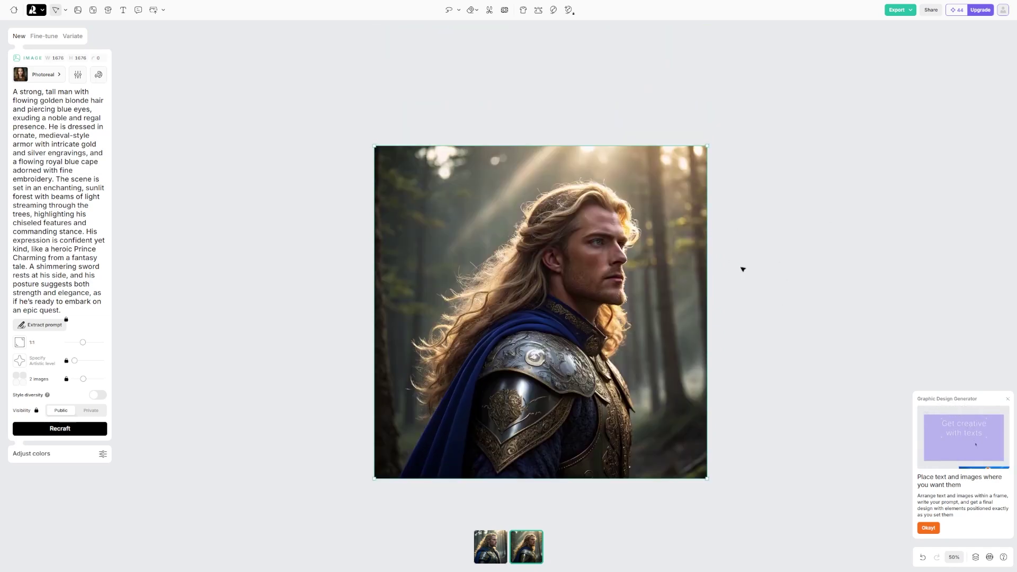
Step: Download the photorealistic prince image as a JPG file
click(903, 11)
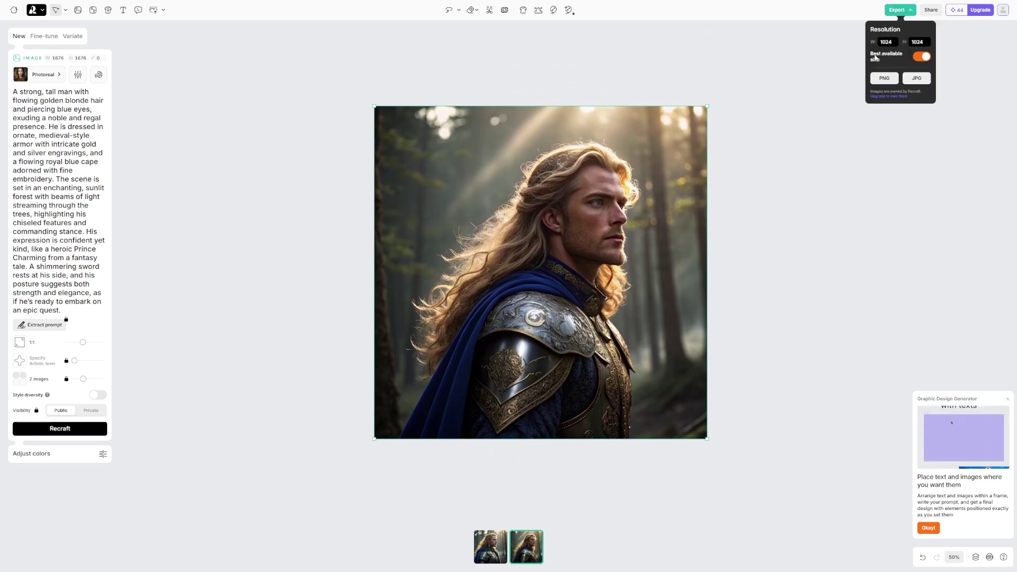
click(915, 79)
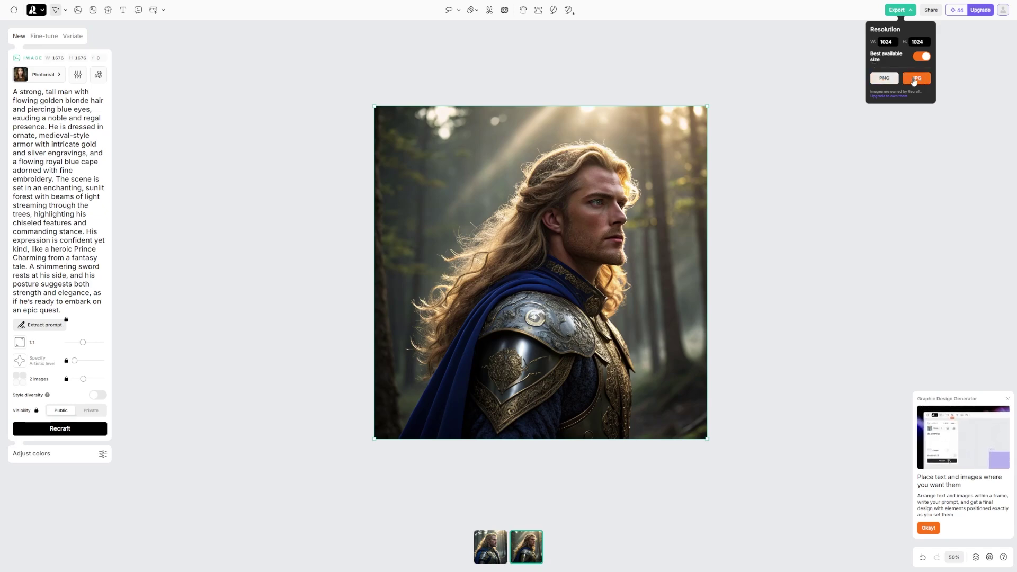
click(915, 80)
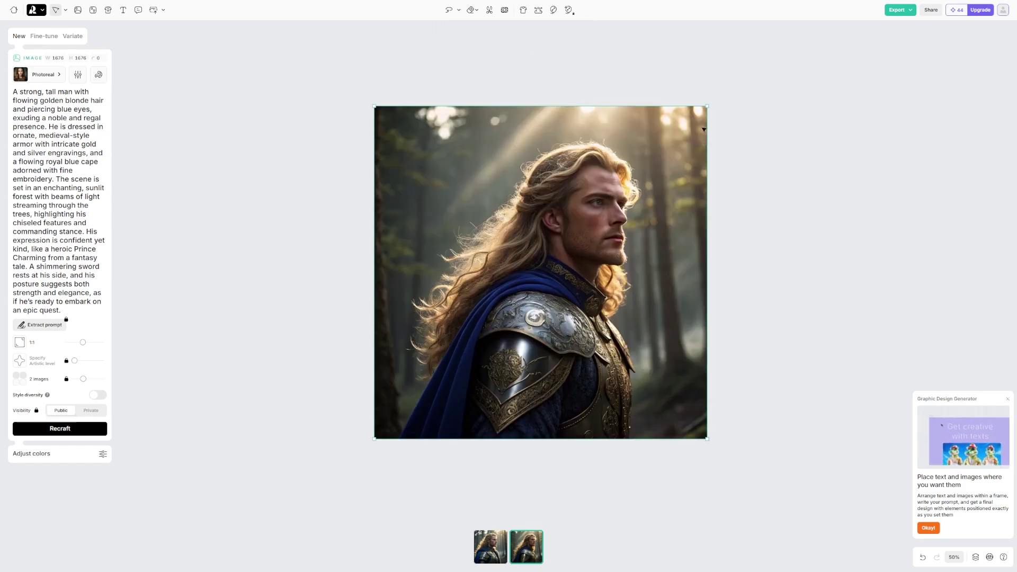
Step: Resize the prince image to 2096 px square and move it slightly left and down
drag(707, 106, 791, 89)
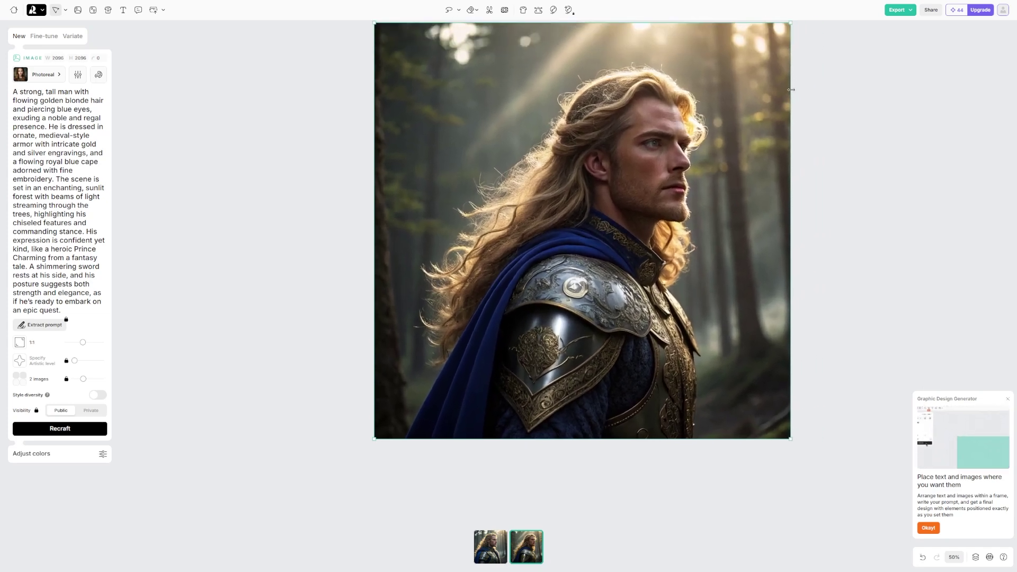
drag(666, 185, 586, 224)
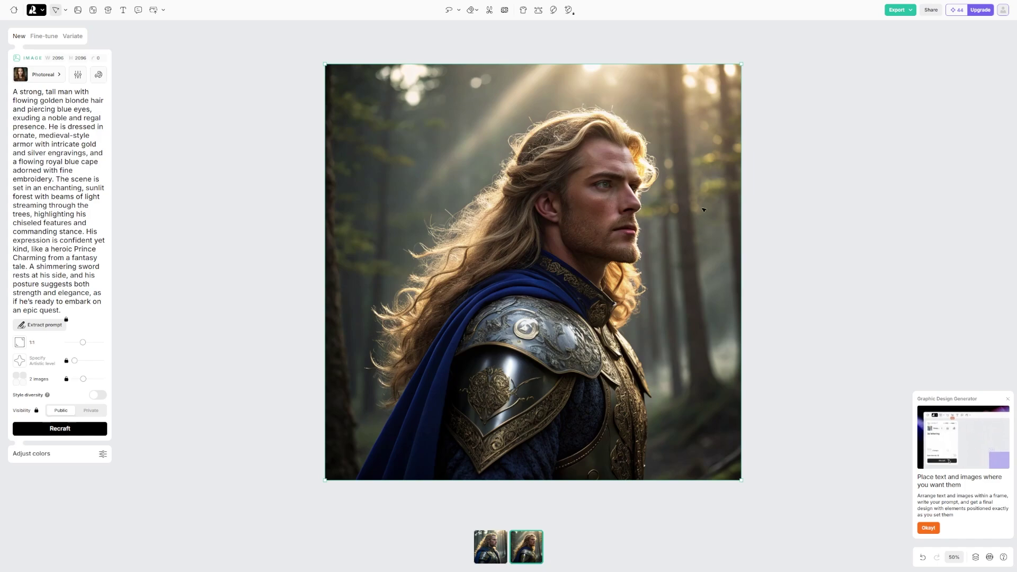
scroll(847, 241, down, 3)
scroll(859, 250, up, 3)
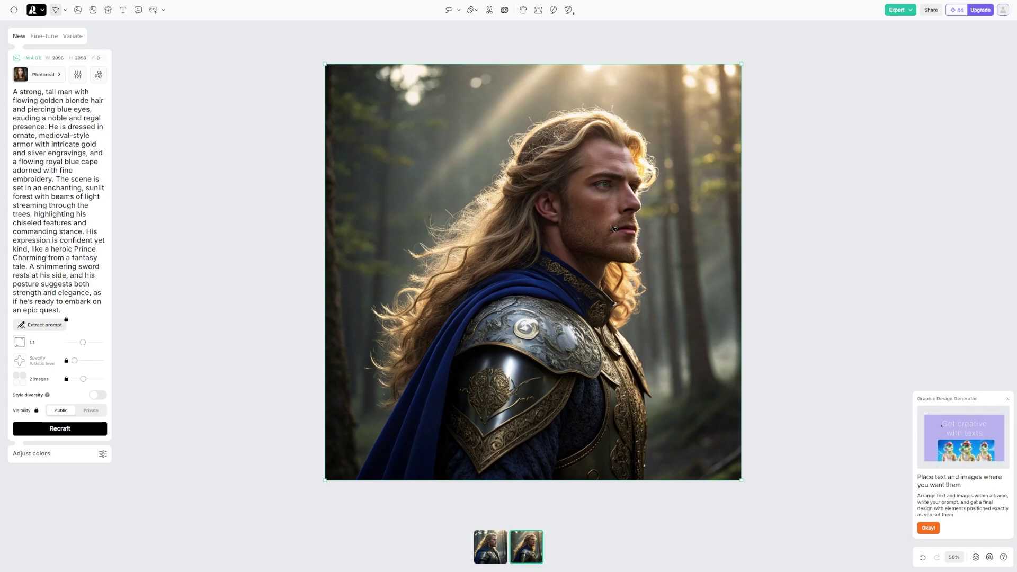
scroll(688, 260, up, 2)
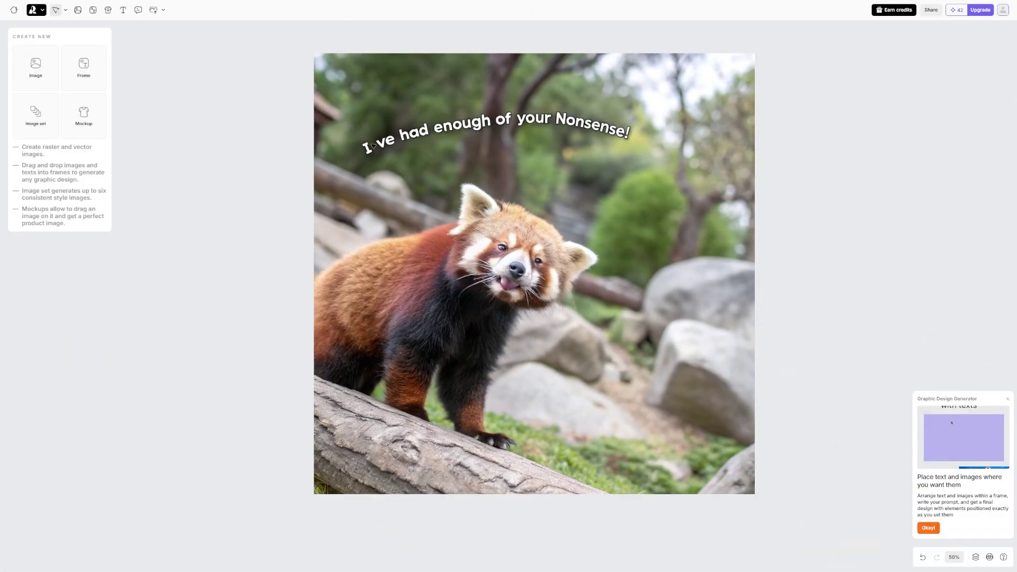
Step: Select the red panda image on the canvas and scroll through its prompt panel
click(439, 107)
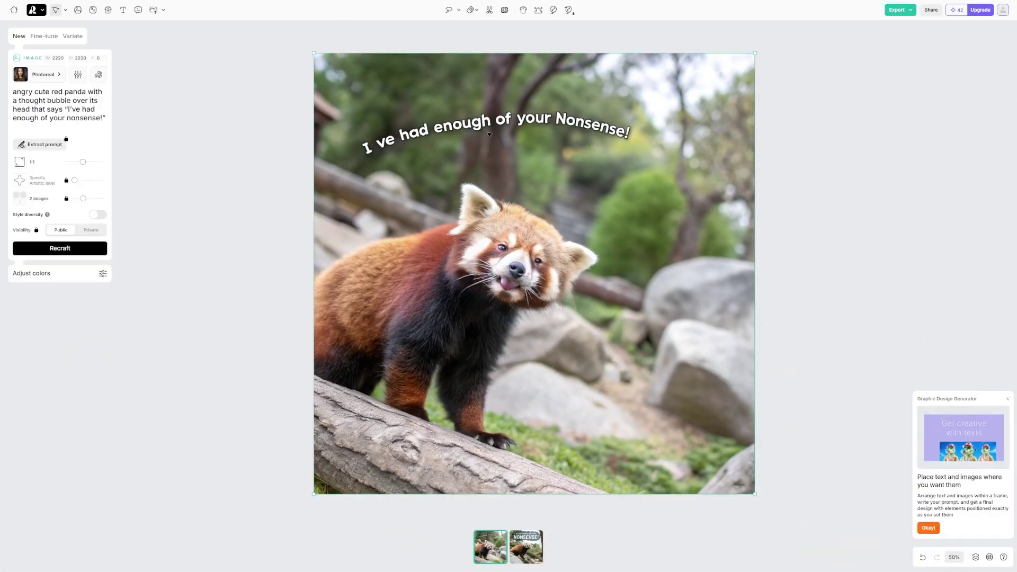
scroll(869, 321, up, 1)
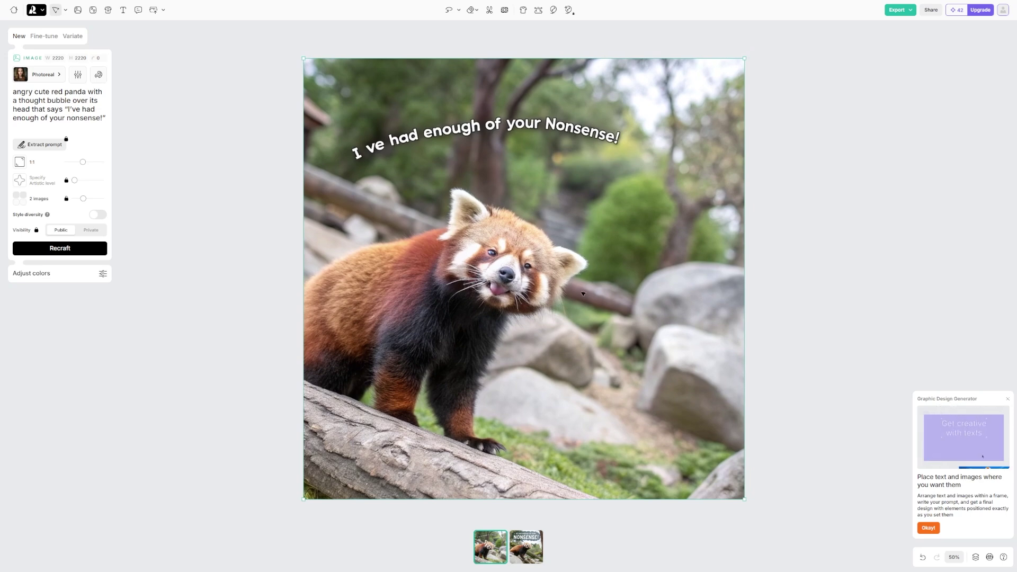
scroll(454, 275, down, 3)
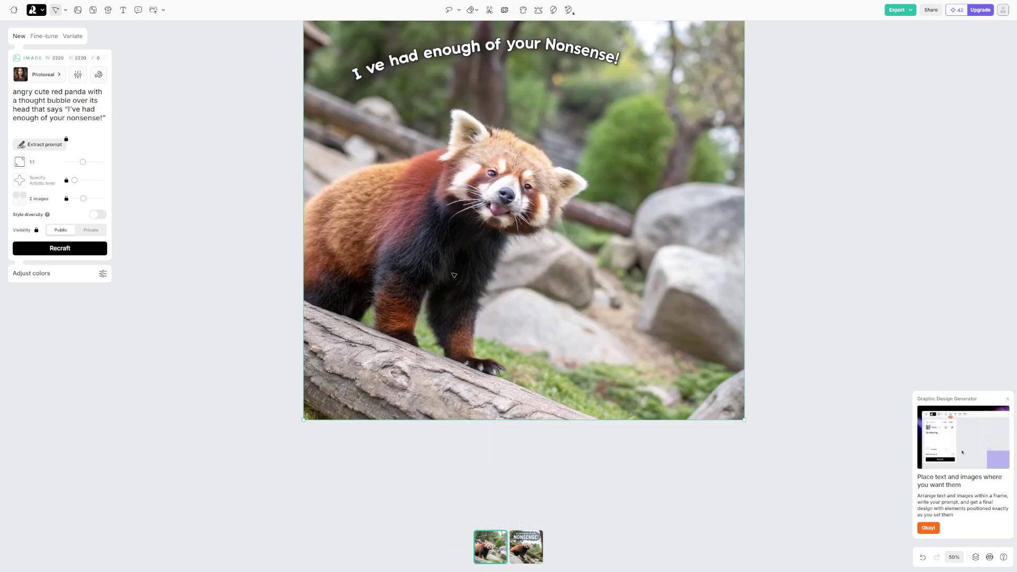
scroll(454, 275, up, 3)
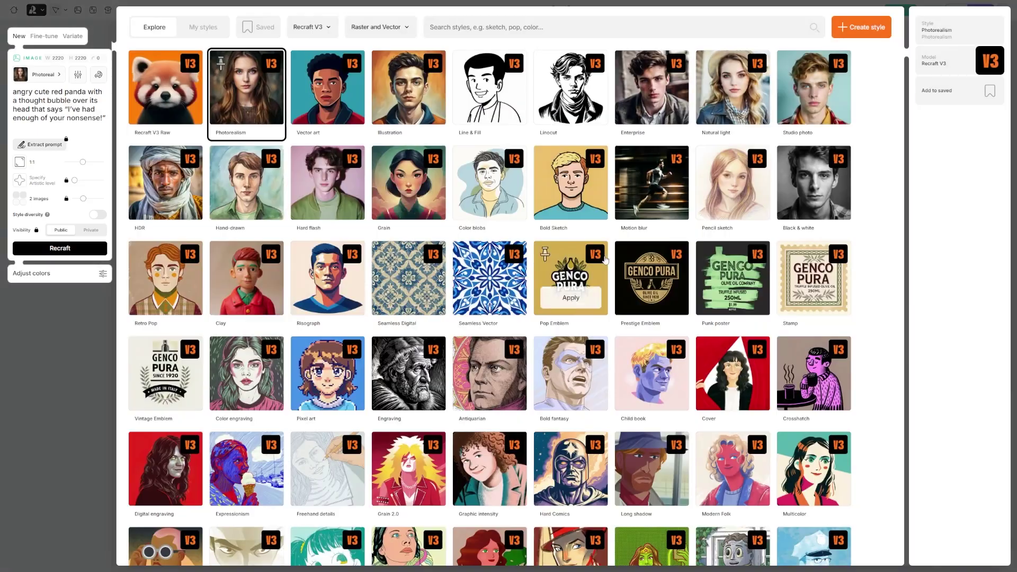
scroll(606, 260, down, 8)
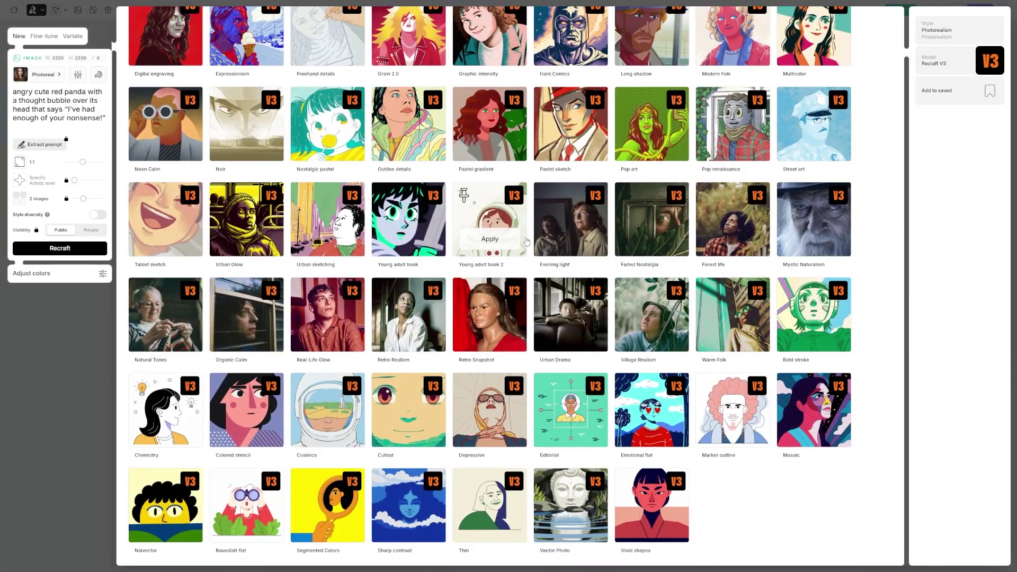
scroll(526, 242, up, 8)
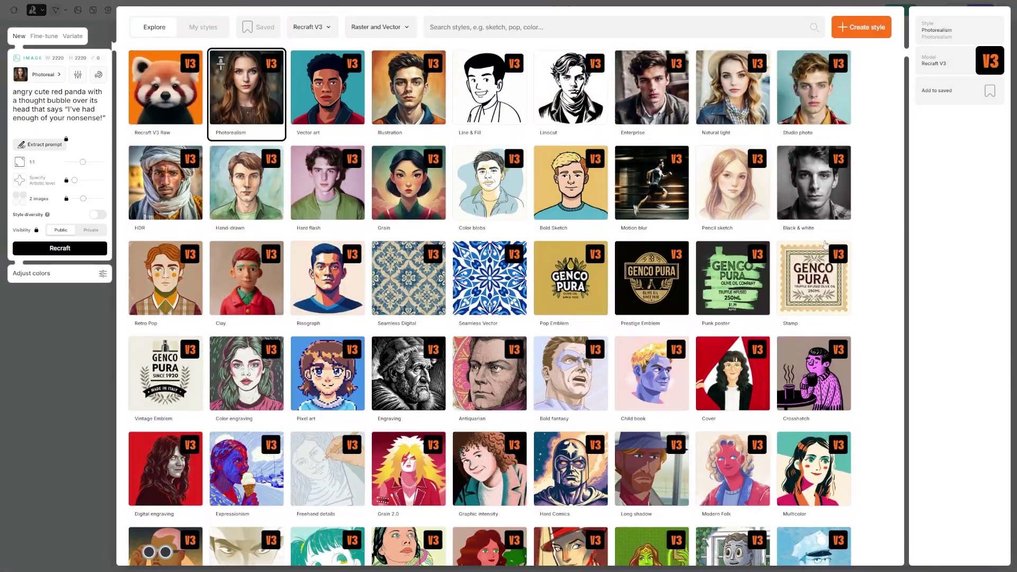
key(Escape)
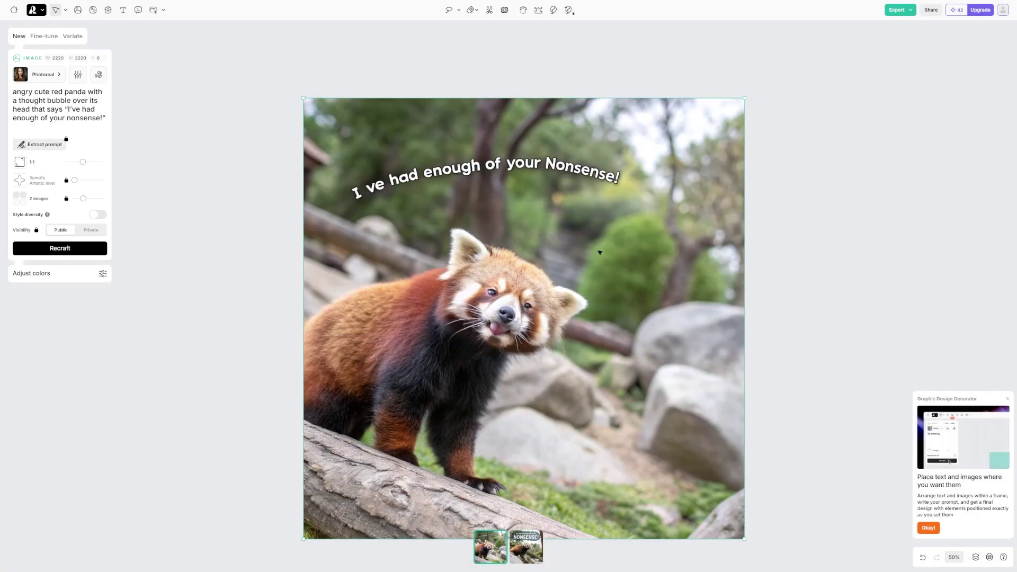
scroll(600, 253, down, 2)
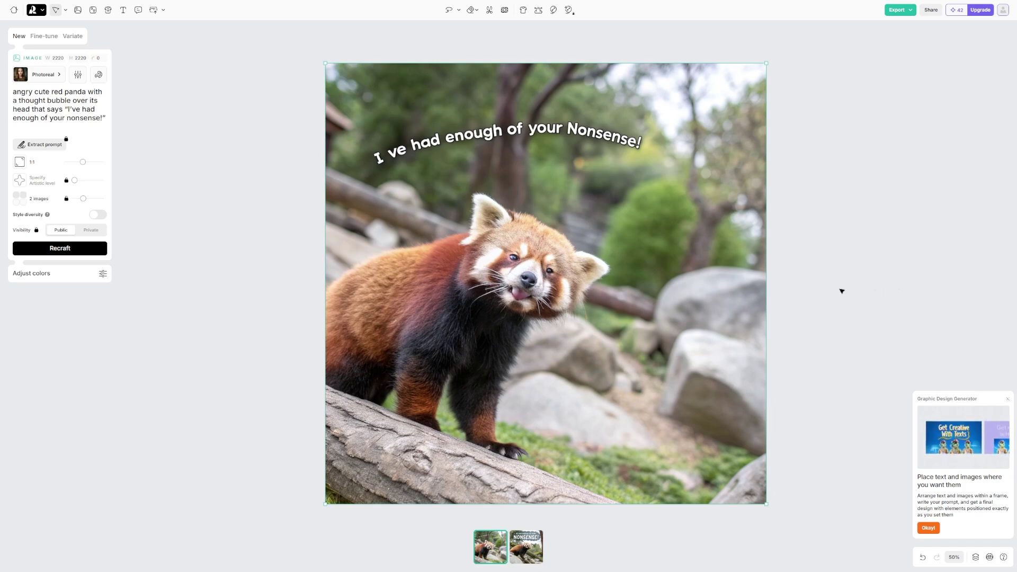
drag(413, 245, 409, 236)
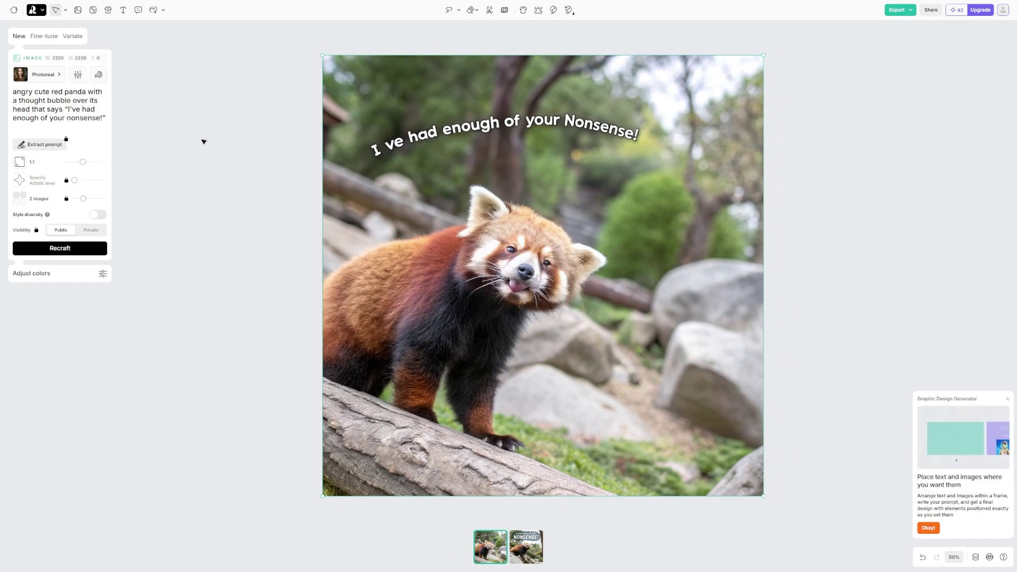
click(77, 77)
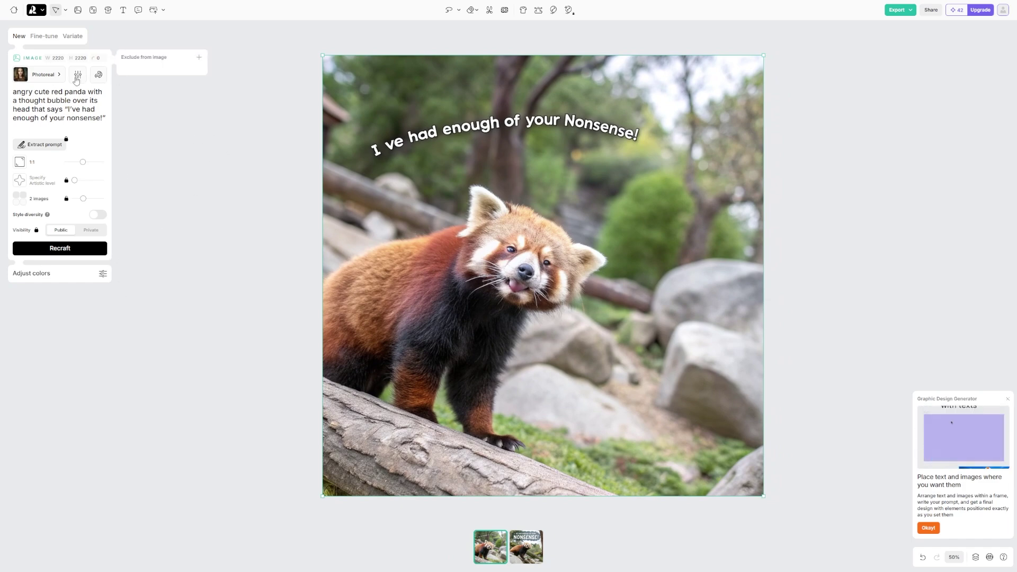
Step: Open the colour palette options, reselect the red panda image and highlight its whole prompt
click(97, 78)
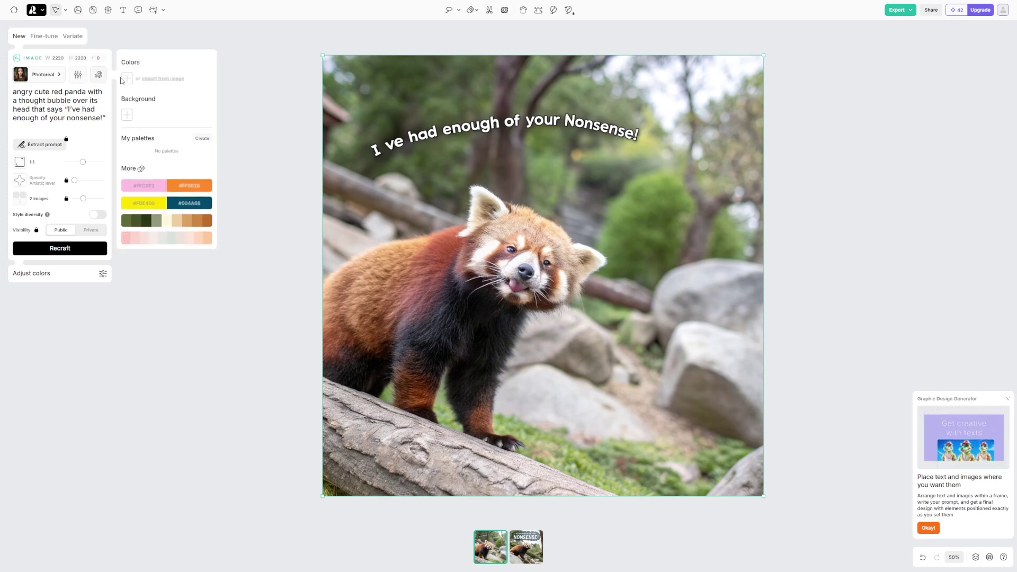
click(311, 159)
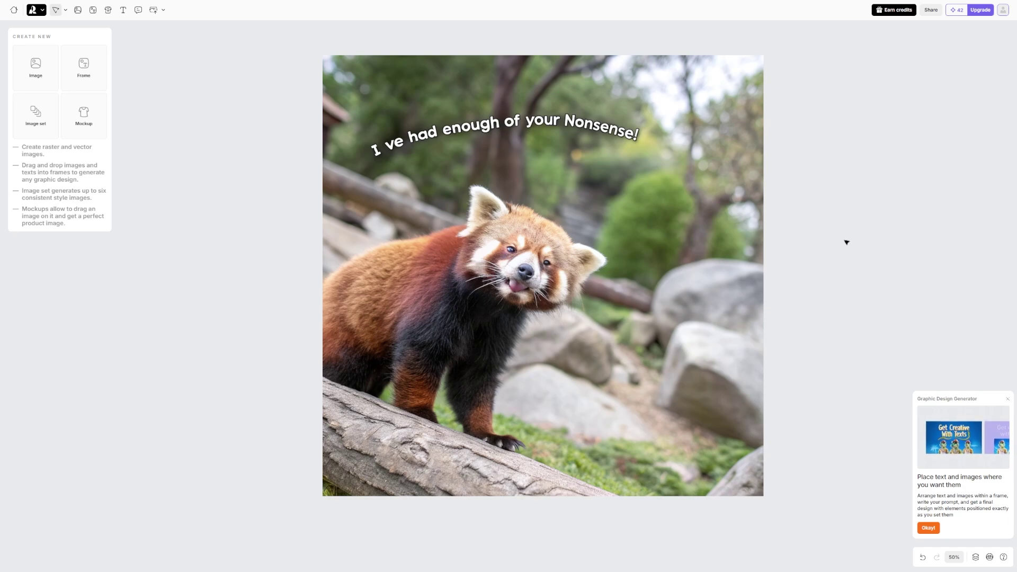
click(591, 258)
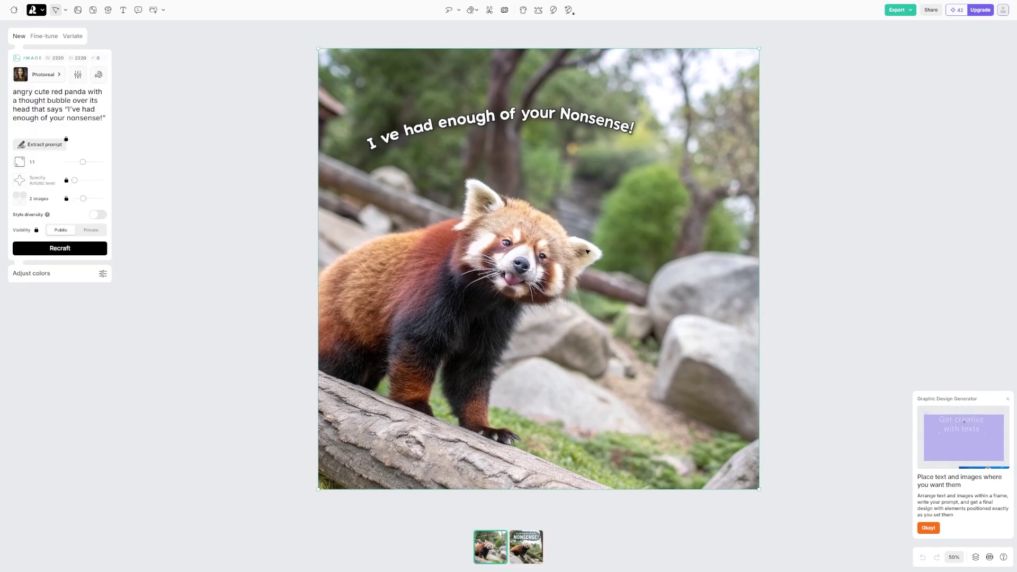
drag(14, 93, 104, 121)
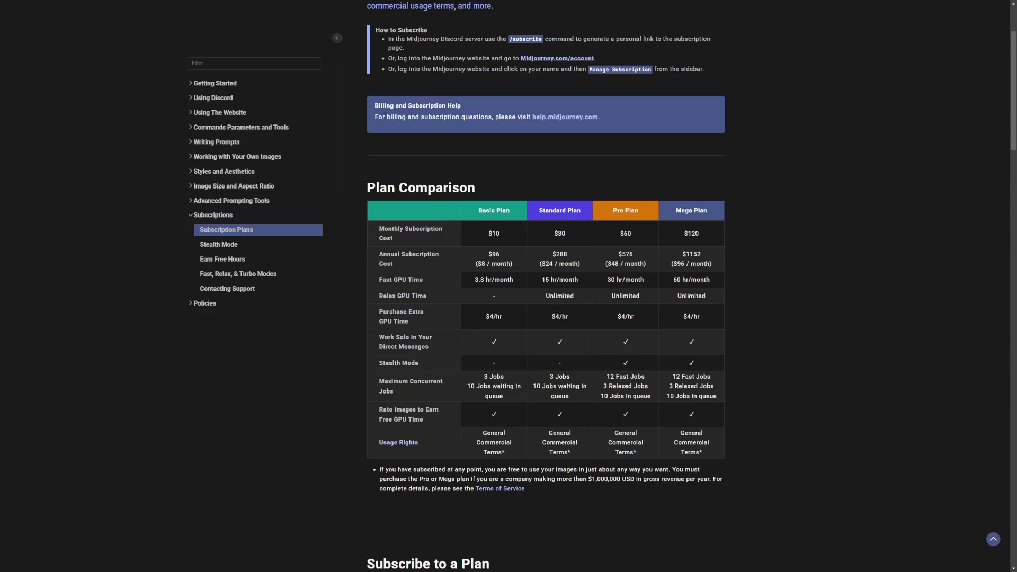
Step: Highlight the $10, $30, $60 and $120 monthly subscription costs in the Plan Comparison table
drag(512, 223, 746, 235)
Step: Highlight the Free, Basic and Advanced plan details in the Recraft pricing cards
click(636, 181)
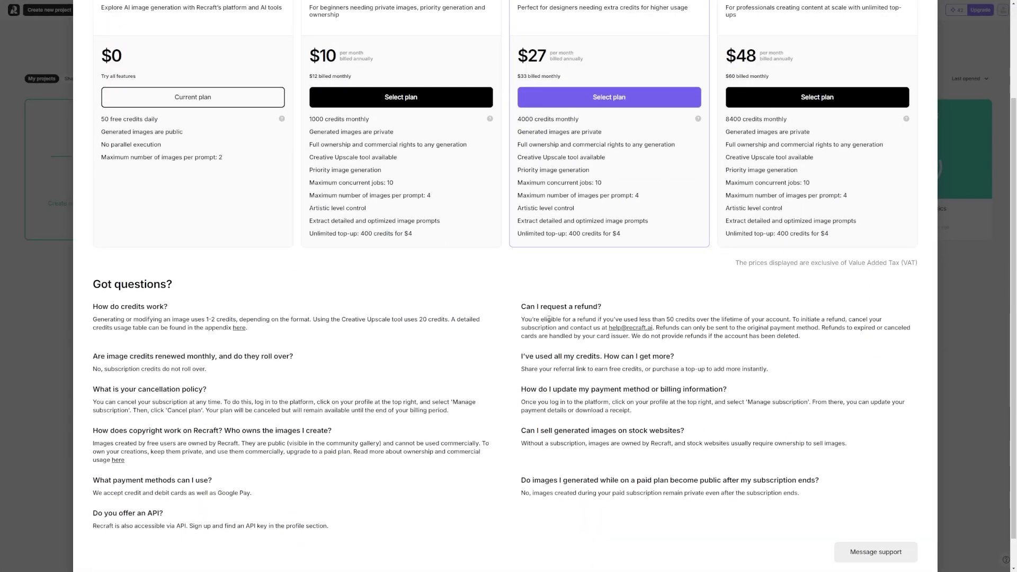
drag(318, 236, 401, 134)
drag(125, 121, 394, 138)
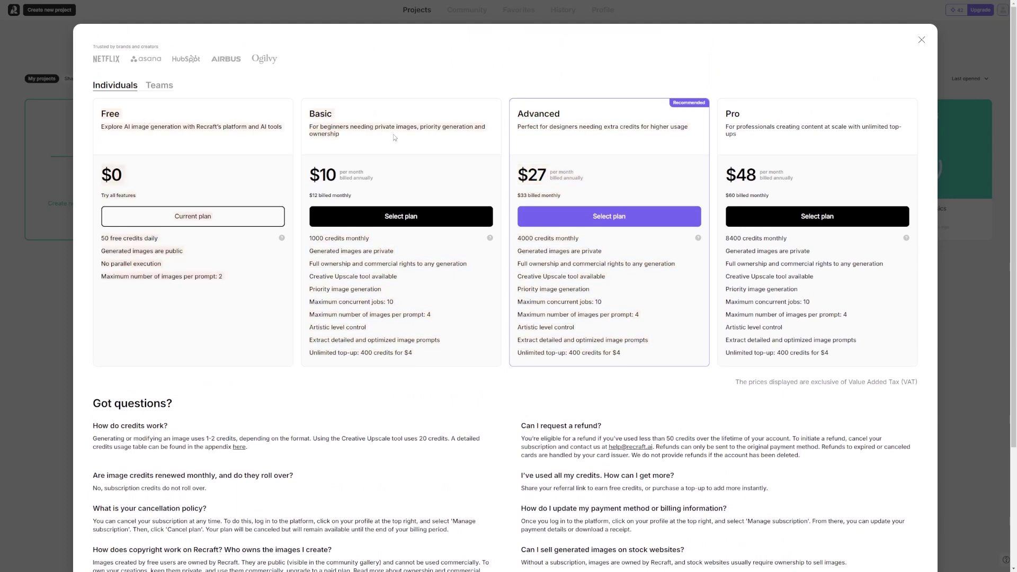
Step: Highlight the Basic plan's $10 monthly price, then close the pricing plans
click(215, 136)
drag(303, 183, 445, 177)
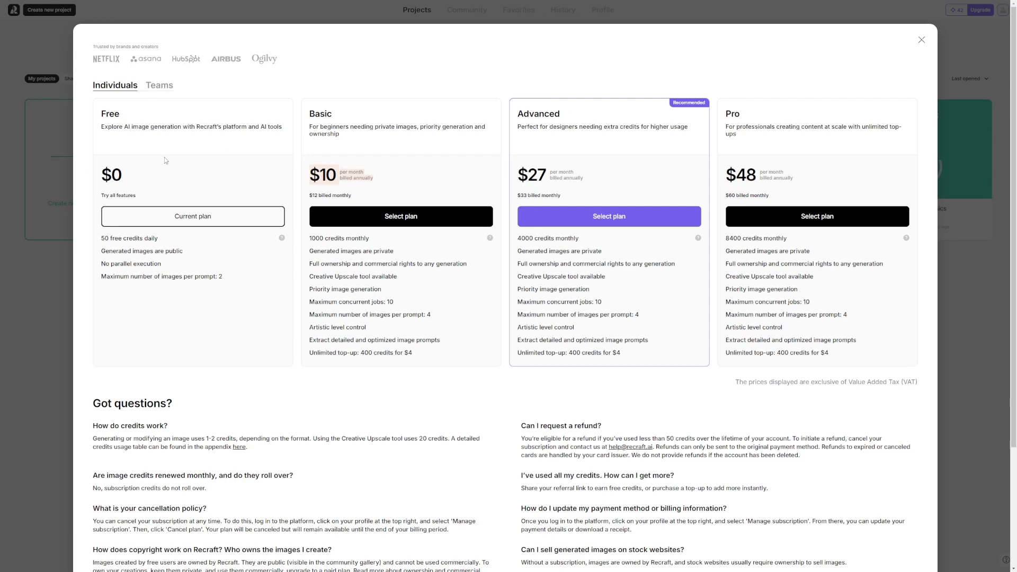
click(960, 203)
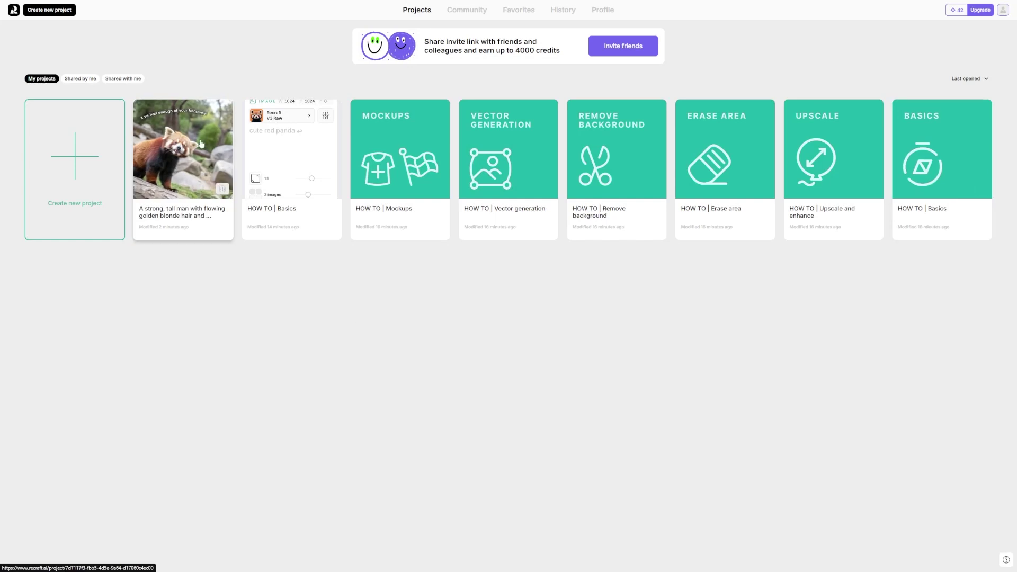